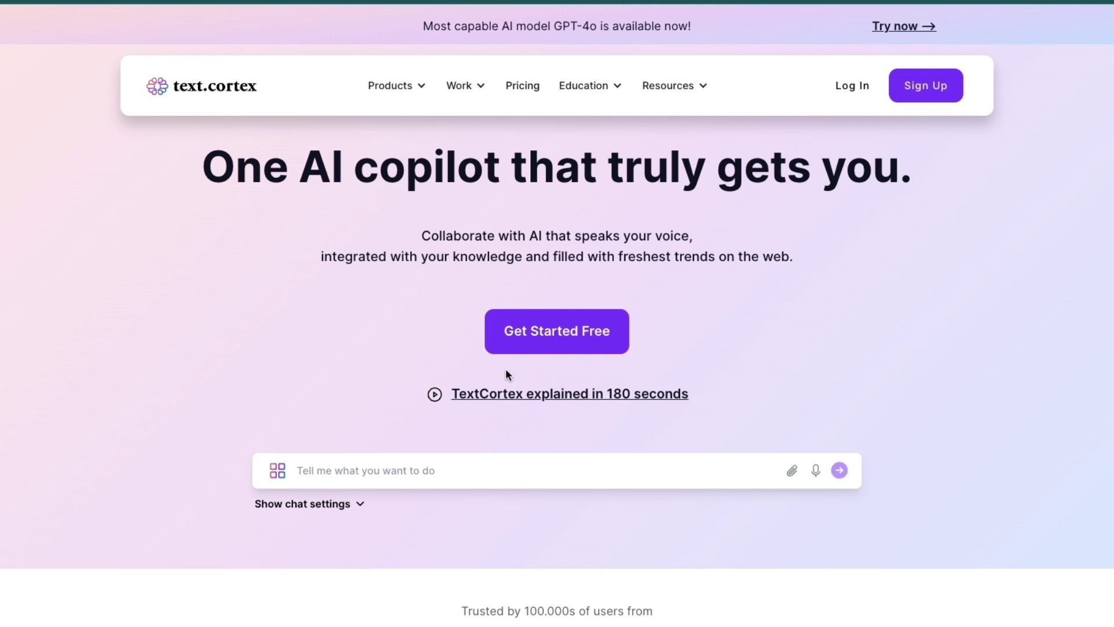
Browse the landing page's Web Search, Brand Personas and Writing Assistance feature panels
scroll(483, 418, "down", 8)
scroll(469, 440, "down", 1)
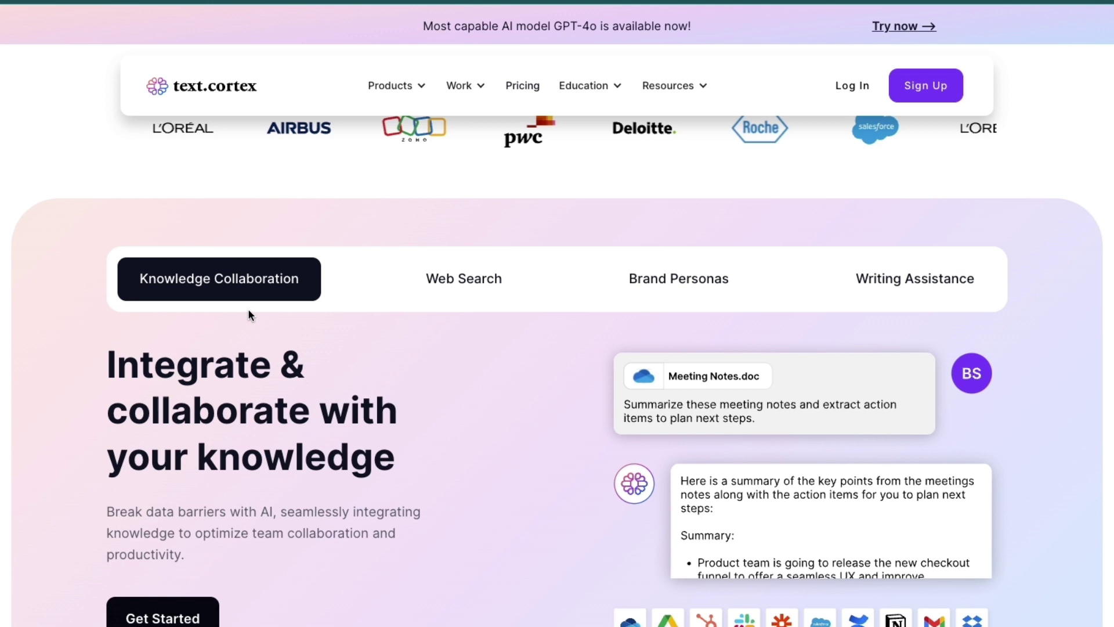
left_click_drag(108, 351, 396, 482)
left_click(436, 304)
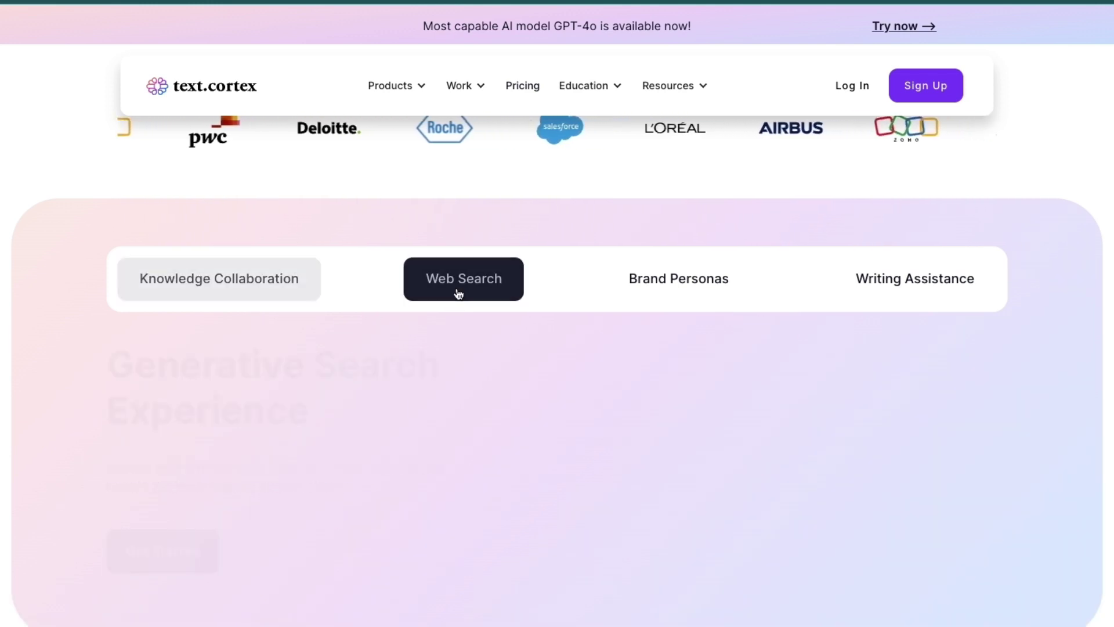
left_click_drag(108, 362, 348, 415)
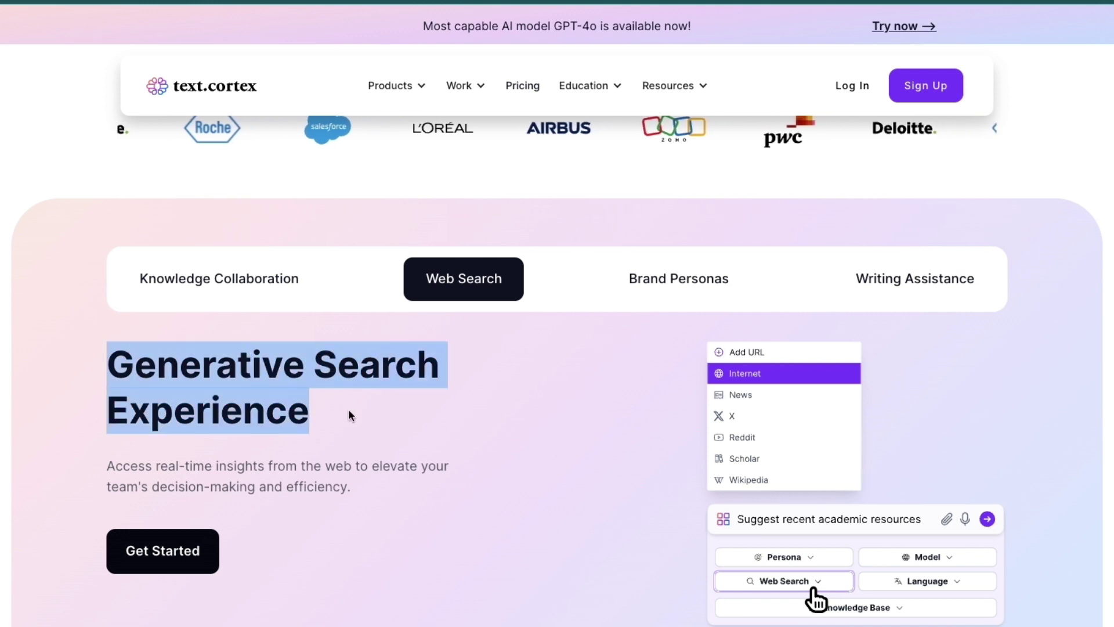
left_click(654, 286)
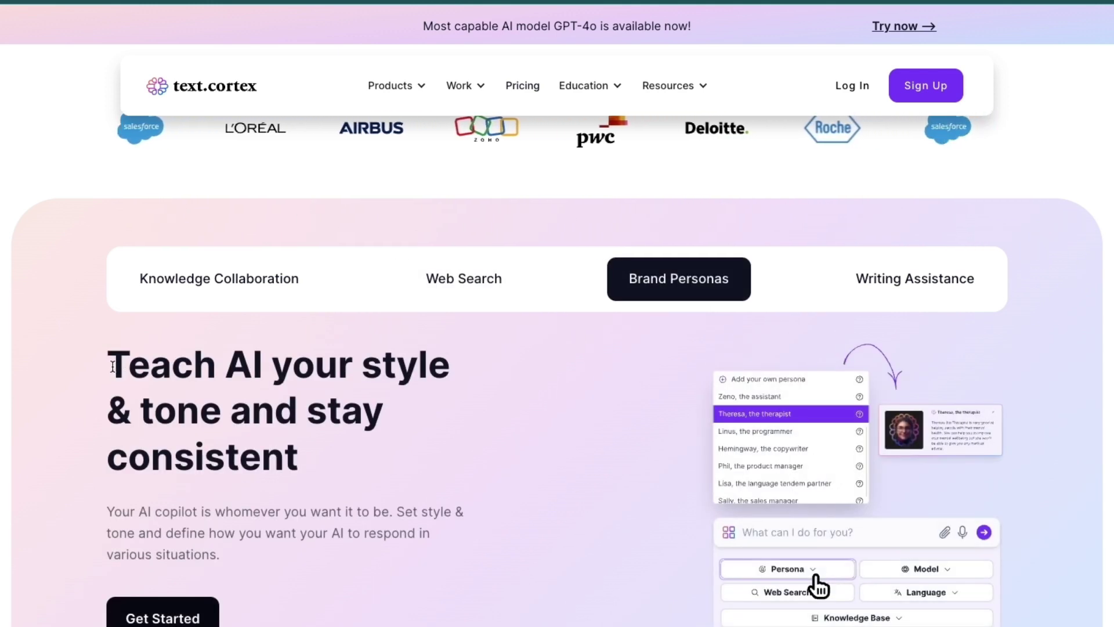
left_click_drag(108, 363, 416, 457)
left_click(880, 290)
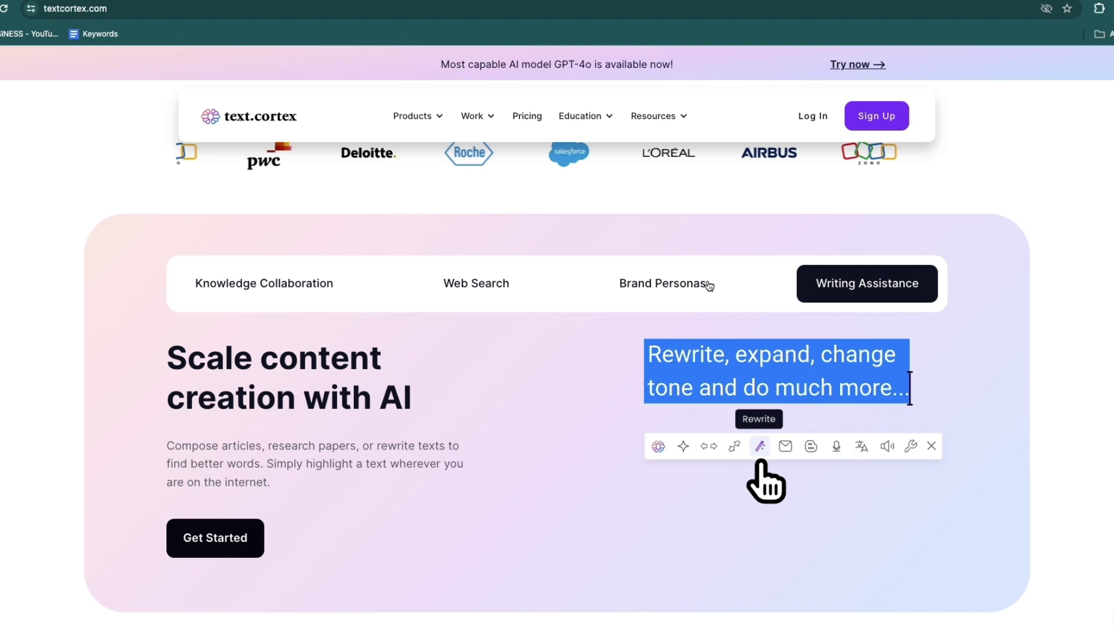
scroll(618, 281, "up", 8)
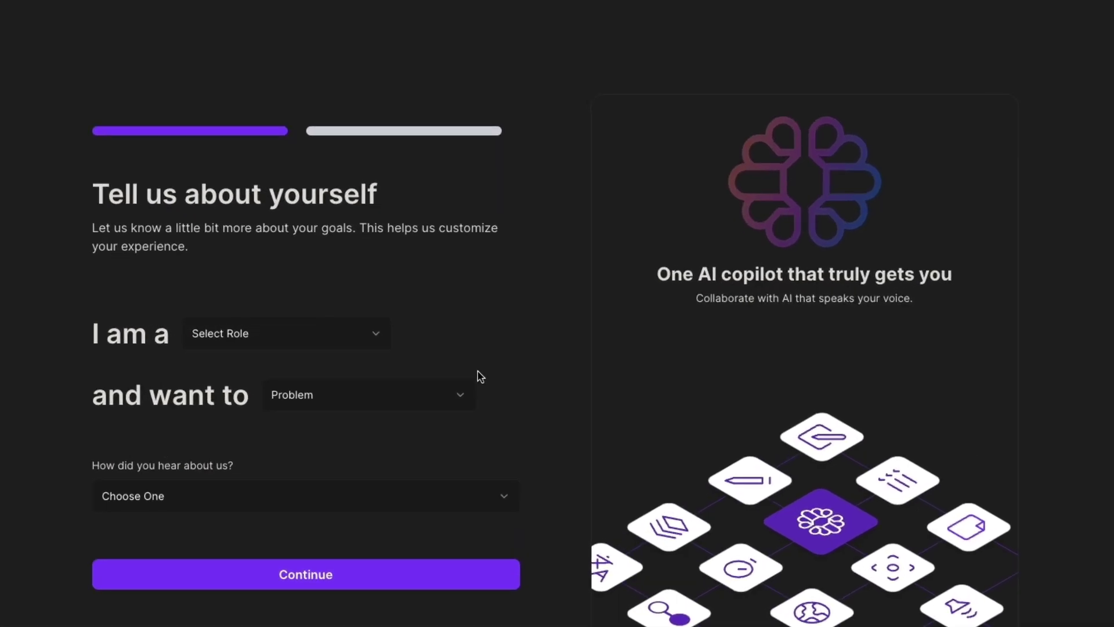
Answer the profile as Customer Support, Increase Productivity and Online Search, and continue
left_click(336, 329)
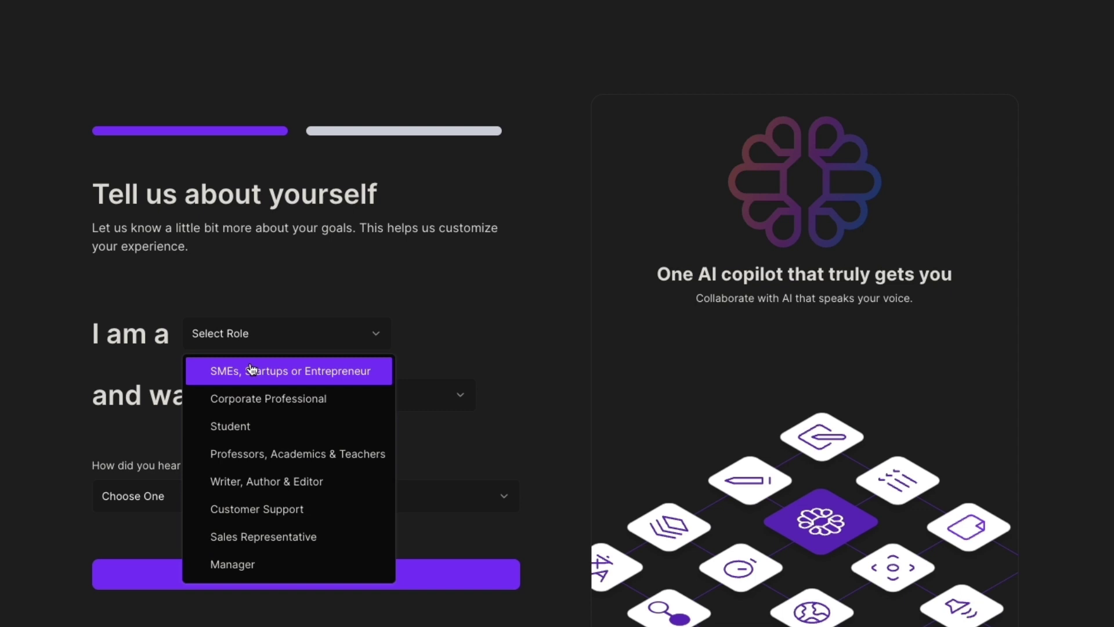
left_click(261, 511)
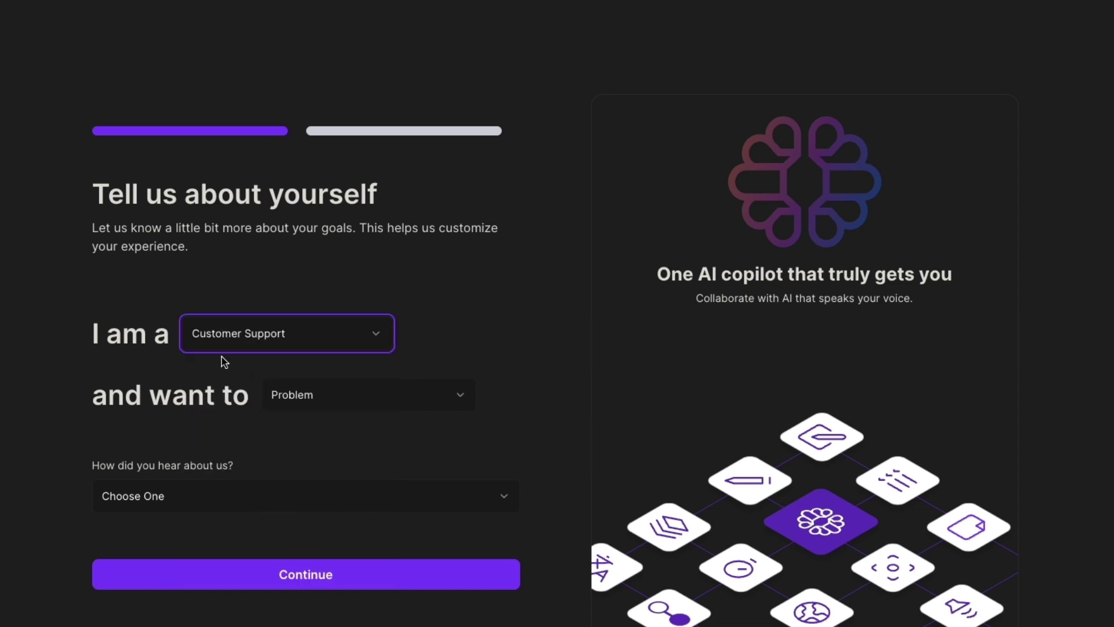
left_click(283, 404)
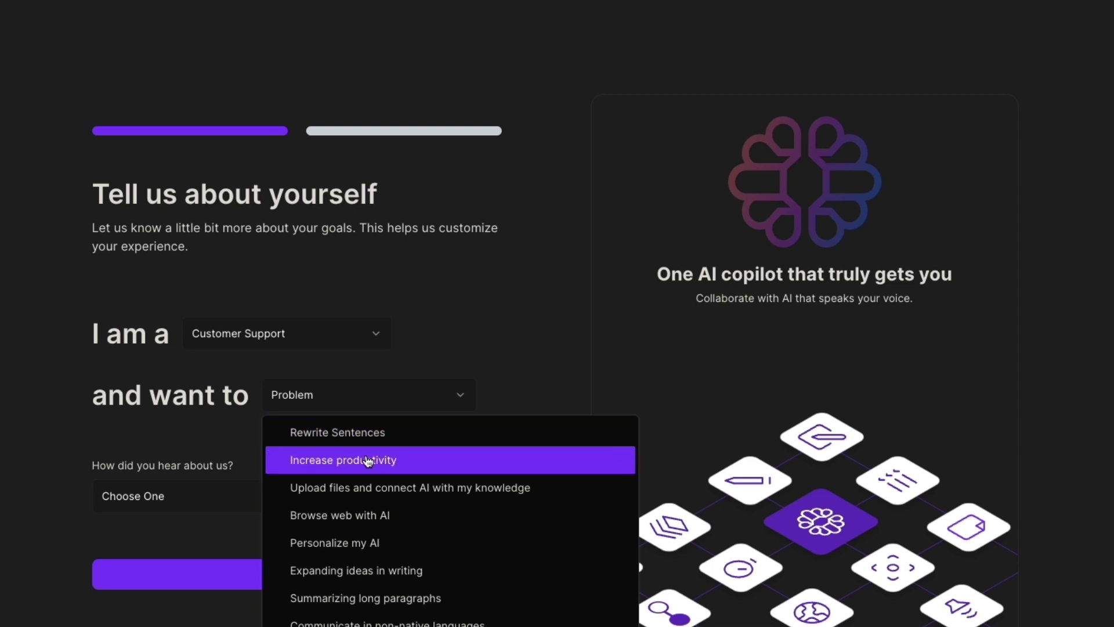
scroll(404, 544, "down", 5)
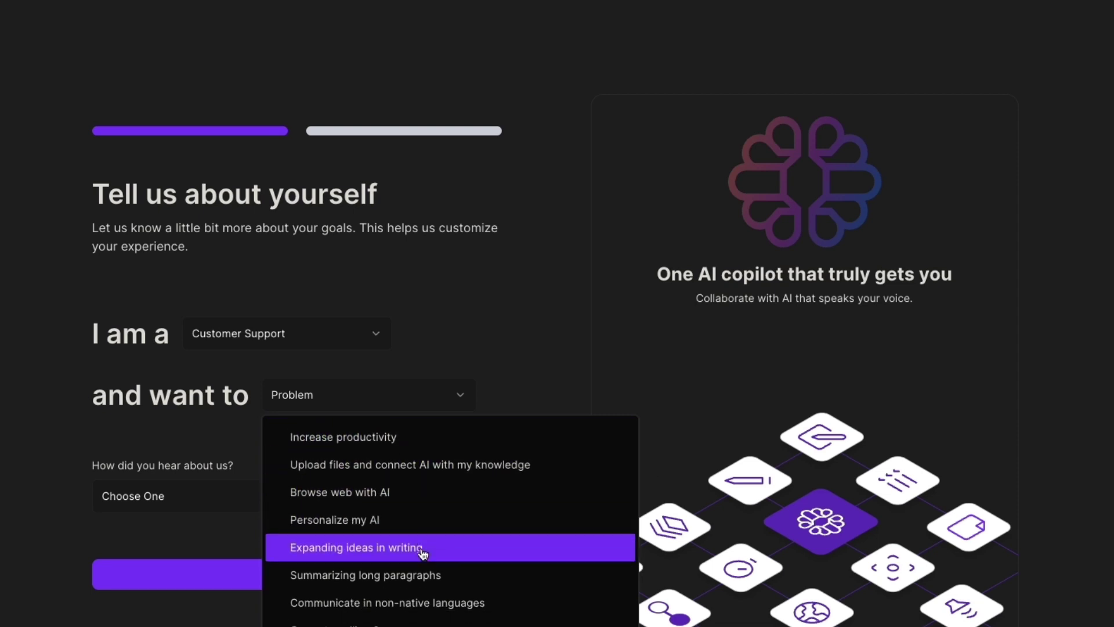
scroll(492, 537, "up", 5)
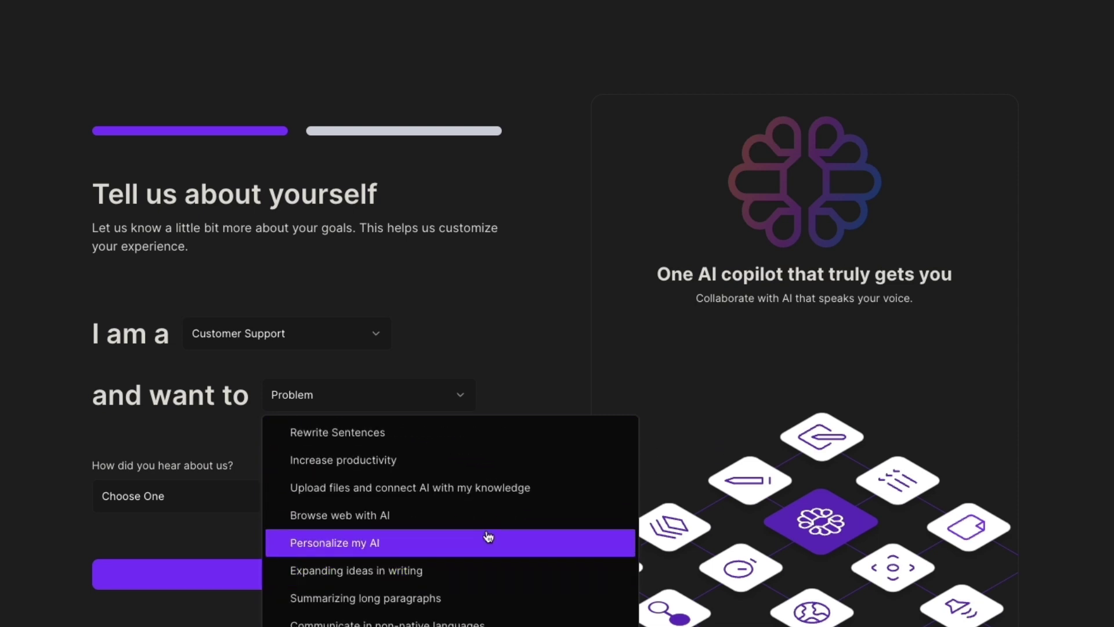
left_click(411, 462)
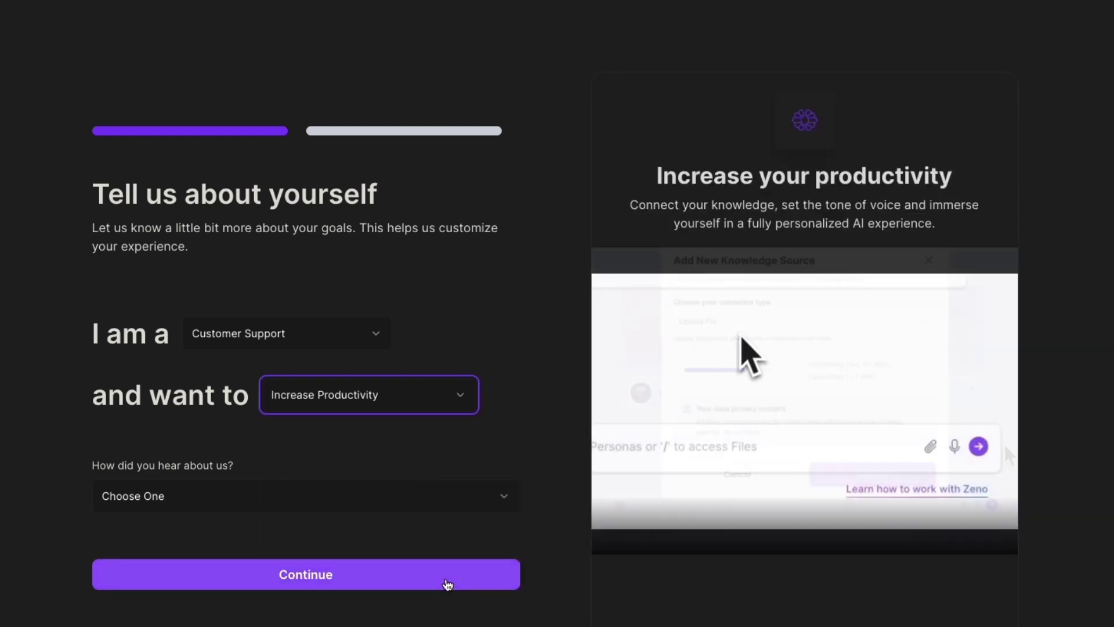
left_click_drag(91, 465, 303, 473)
left_click(290, 495)
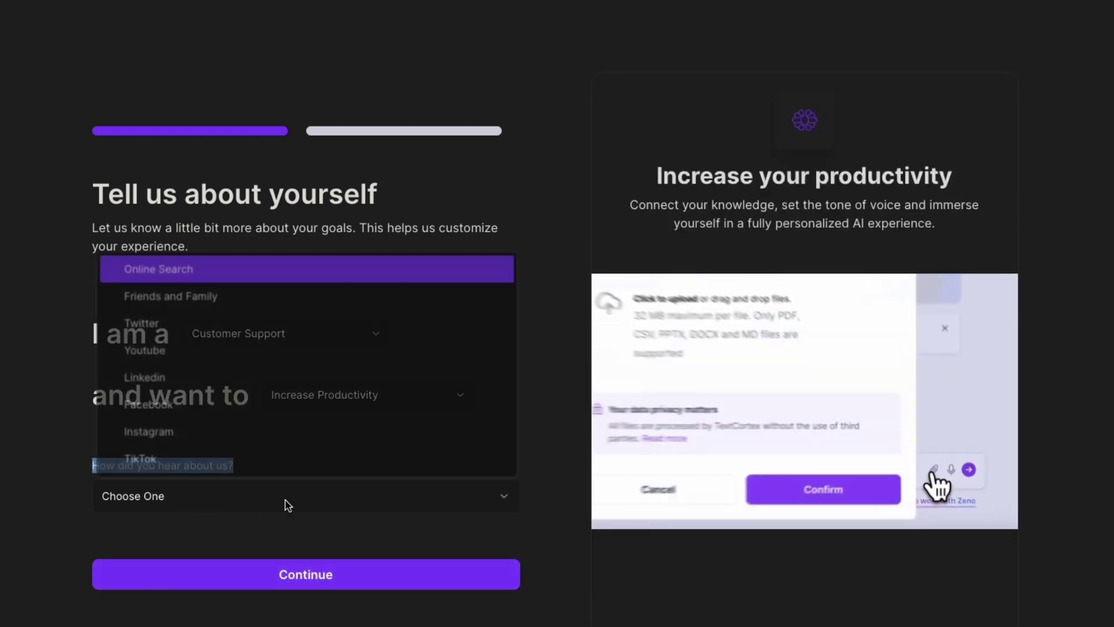
left_click(281, 278)
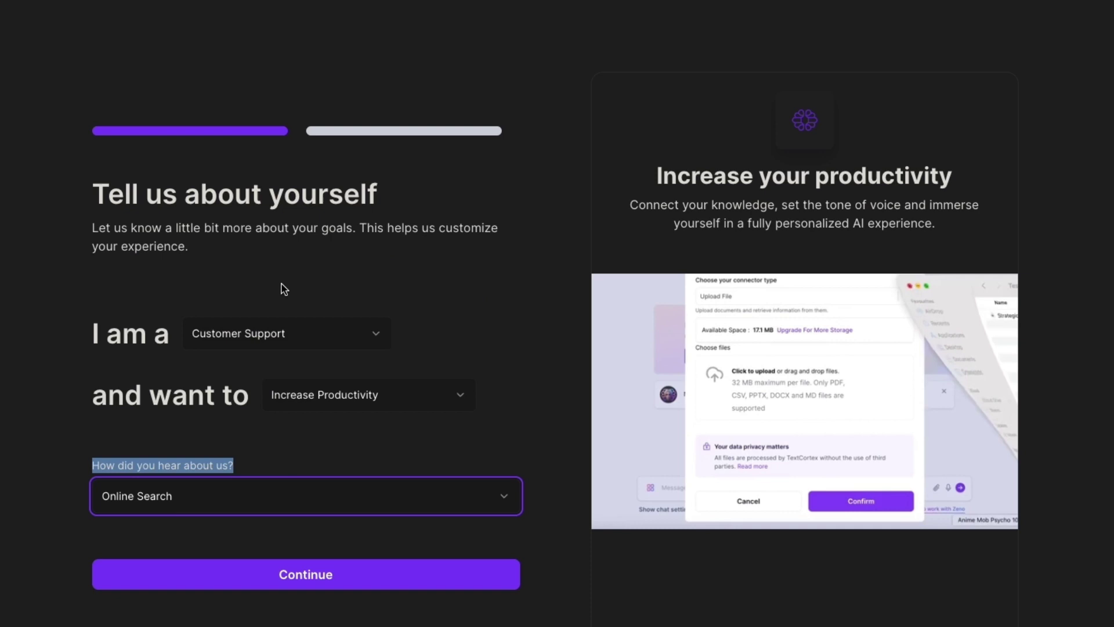
left_click(349, 575)
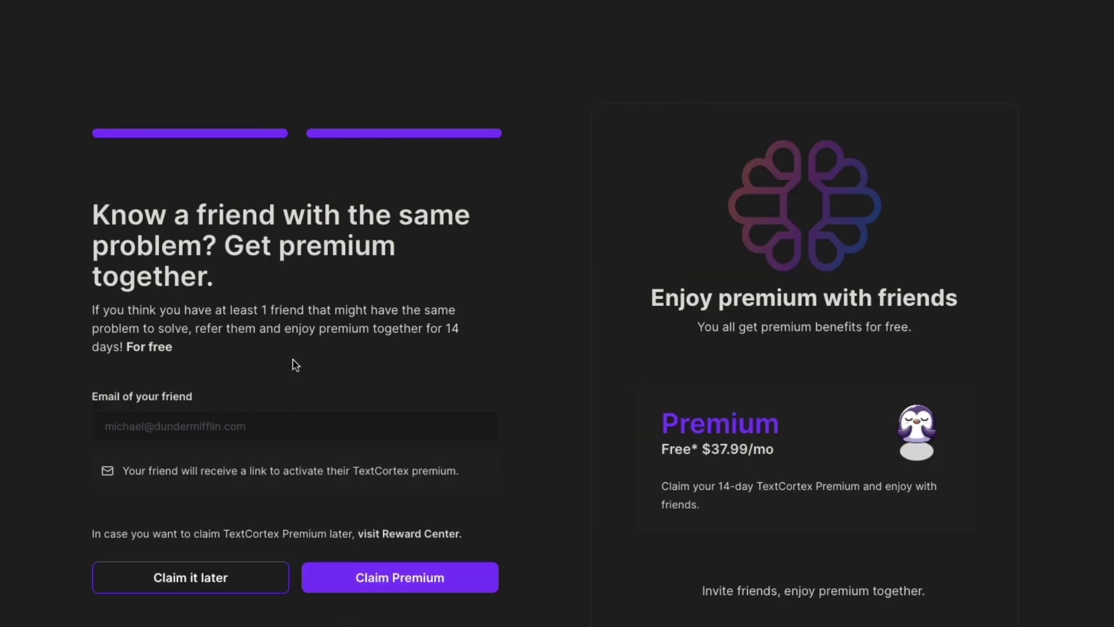
Decline the friend-referral premium offer with Claim it later
left_click_drag(84, 216, 314, 287)
left_click(71, 383)
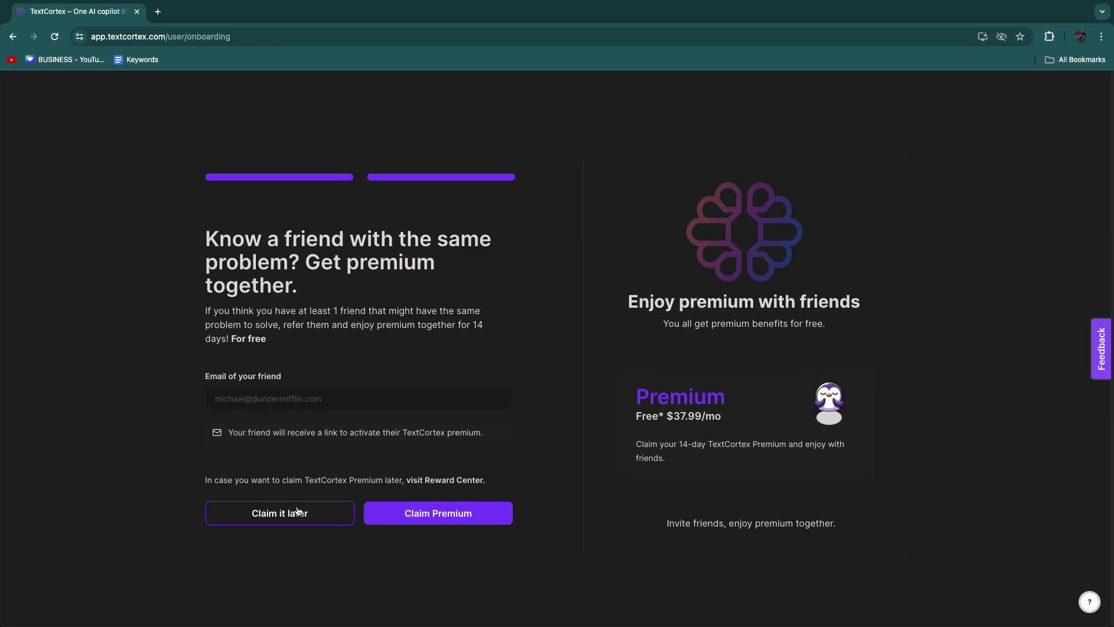
left_click(297, 511)
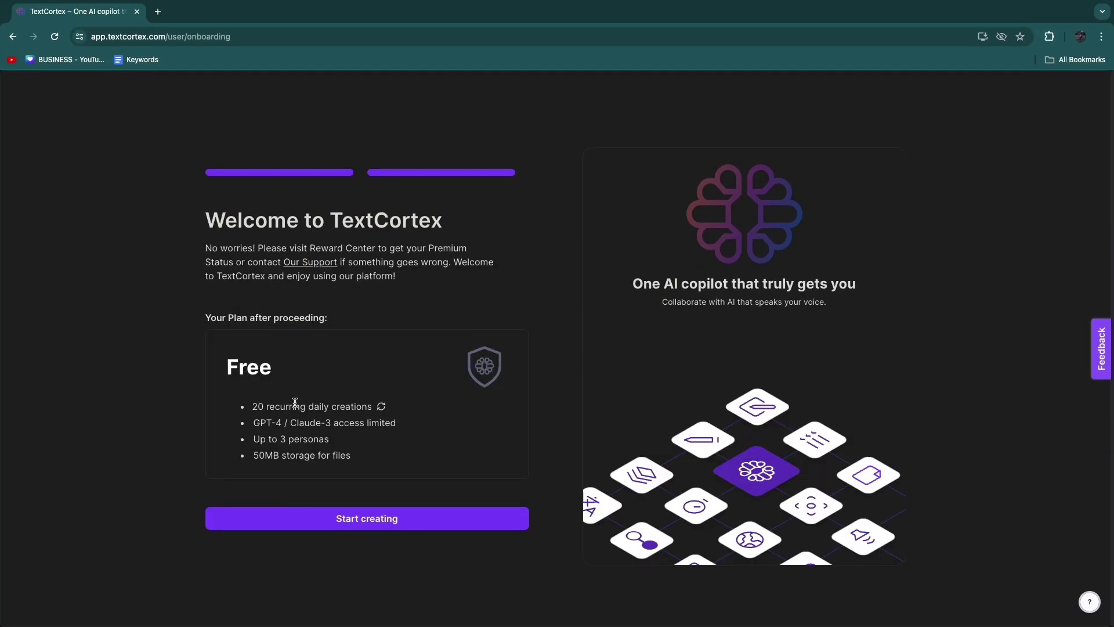
Review the Free plan's daily creations, GPT-4/Claude-3 access, 3 personas and 50MB storage
left_click_drag(252, 406, 358, 413)
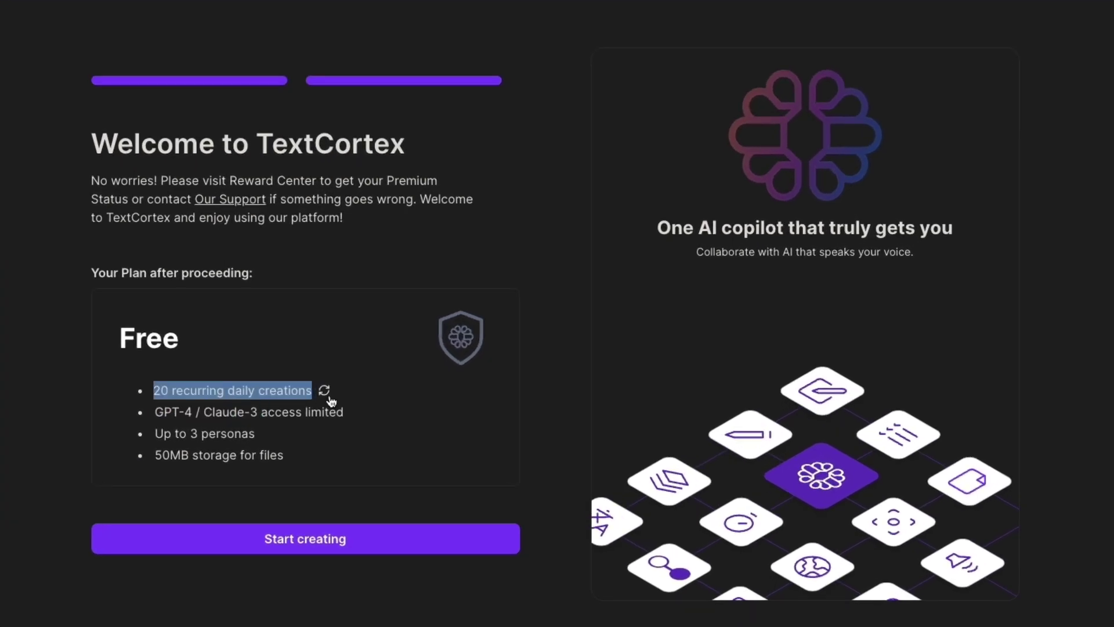
left_click_drag(154, 412, 406, 414)
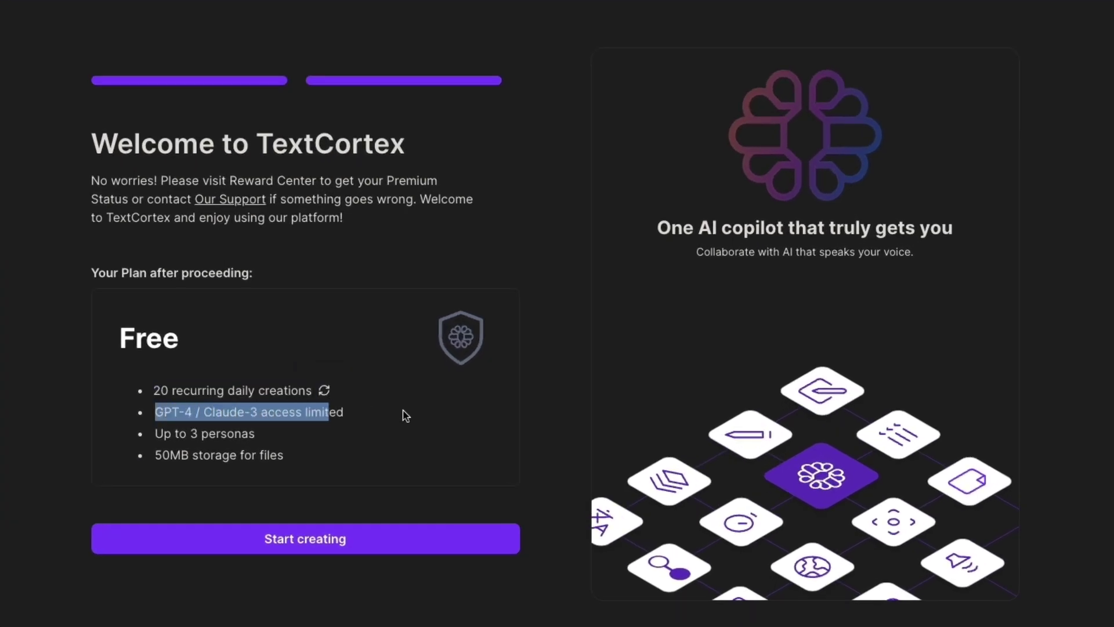
left_click(313, 413)
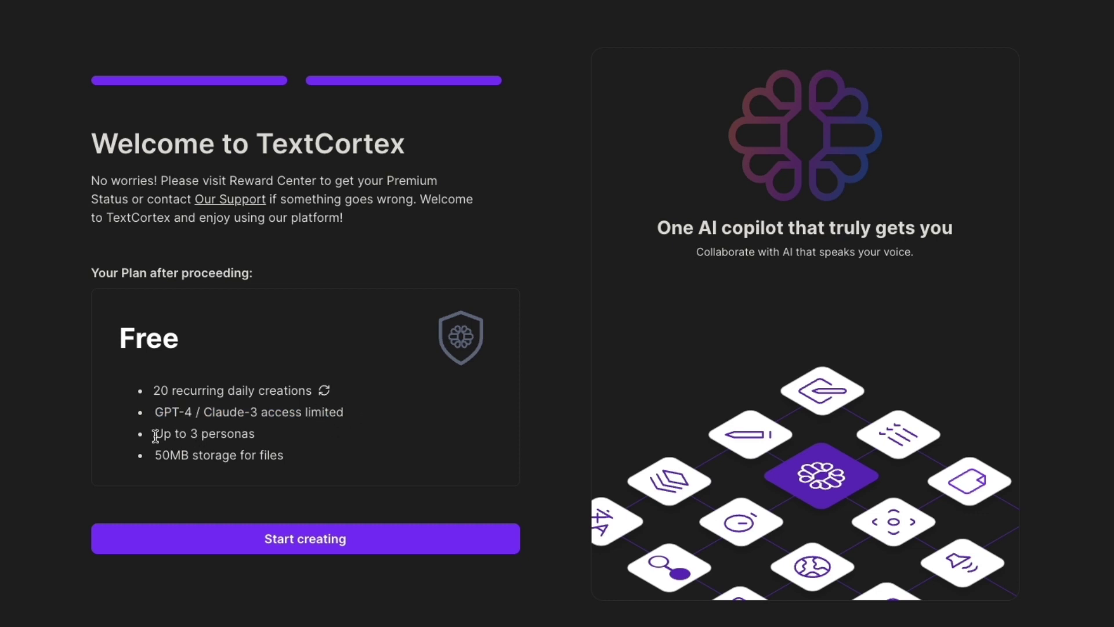
left_click_drag(154, 434, 296, 439)
left_click_drag(155, 457, 326, 463)
Enter ZenoChat via Start creating, dismiss the welcome tutorial and focus the prompt box
left_click(368, 537)
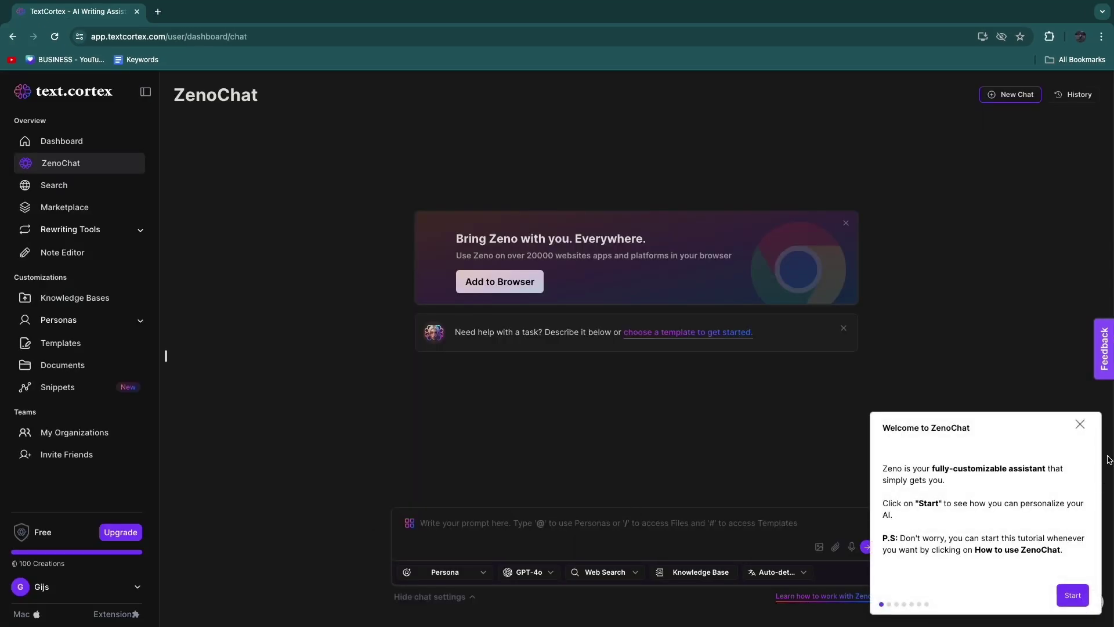
left_click(1080, 425)
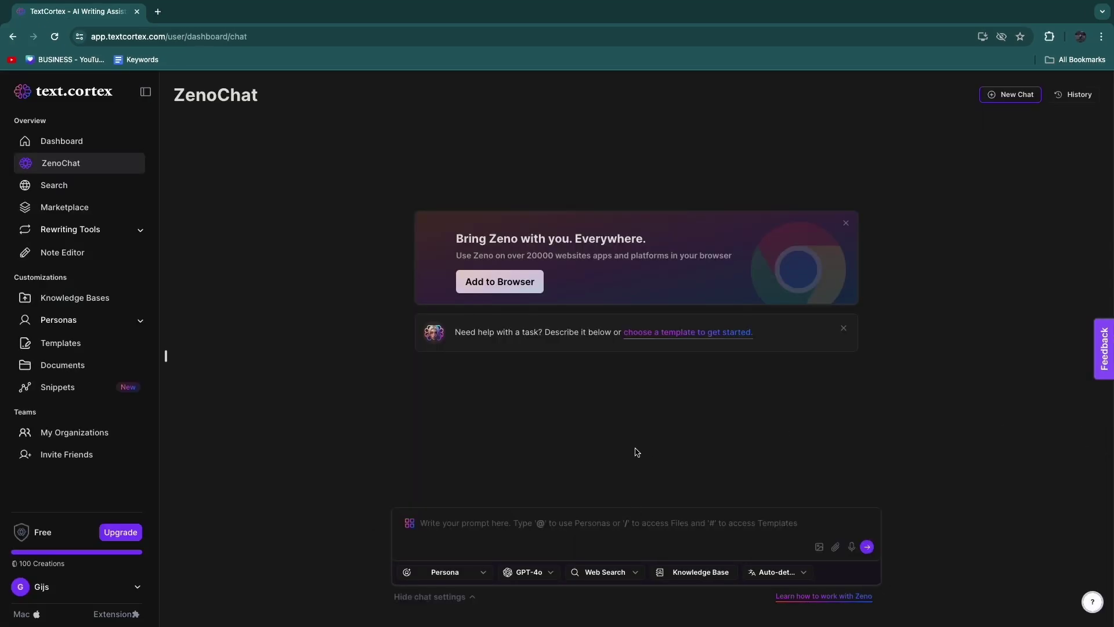
left_click(429, 522)
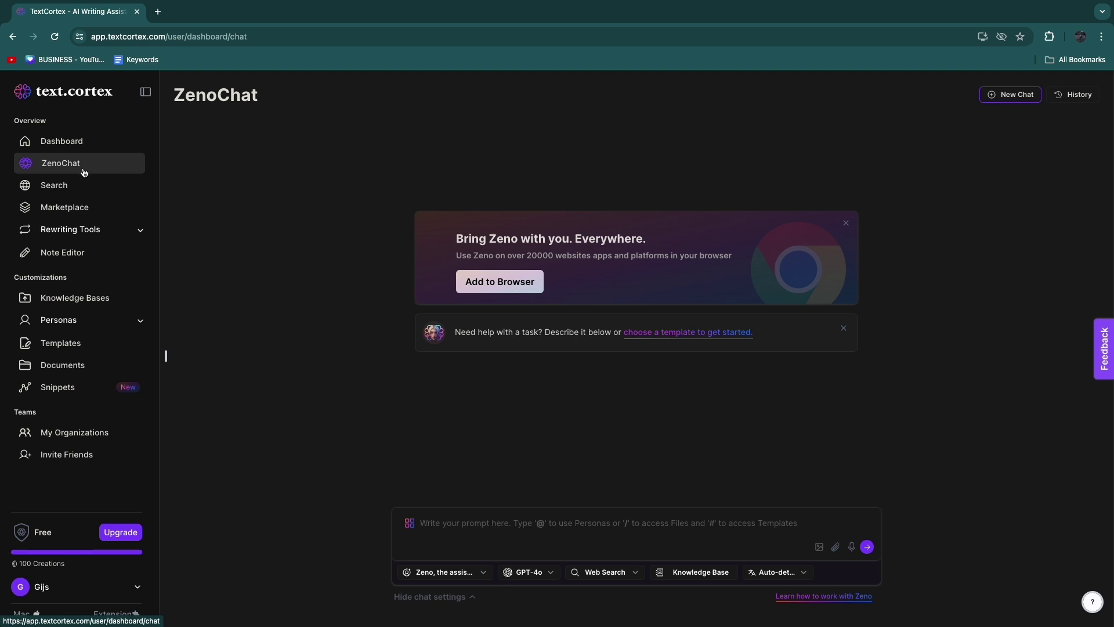
left_click_drag(12, 281, 88, 283)
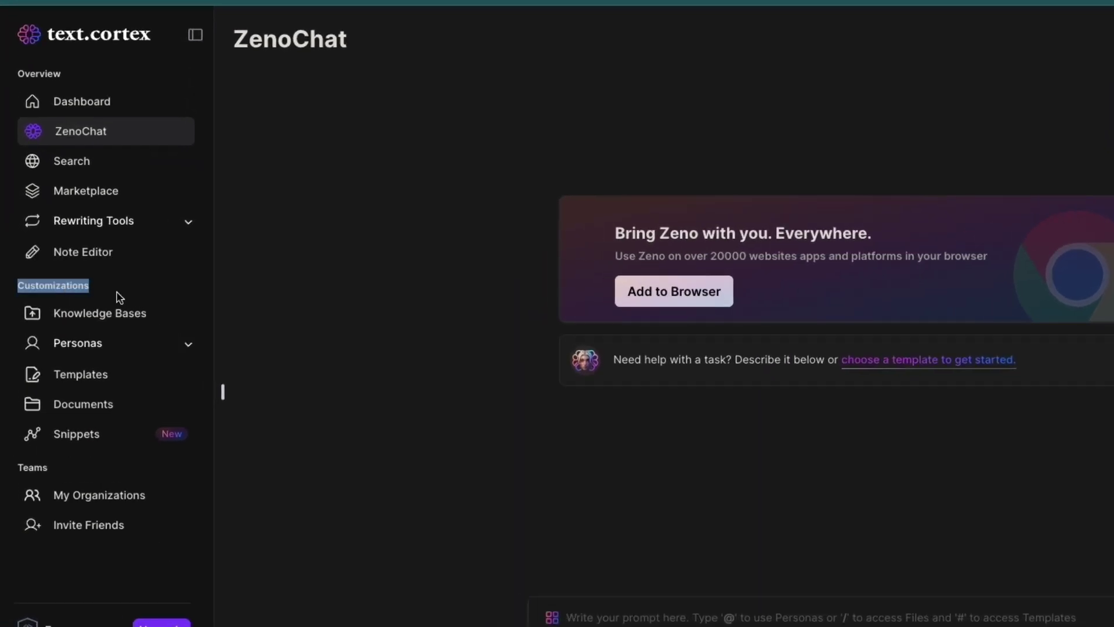
Open Individual Personas from the sidebar and start a new individual persona
left_click(117, 346)
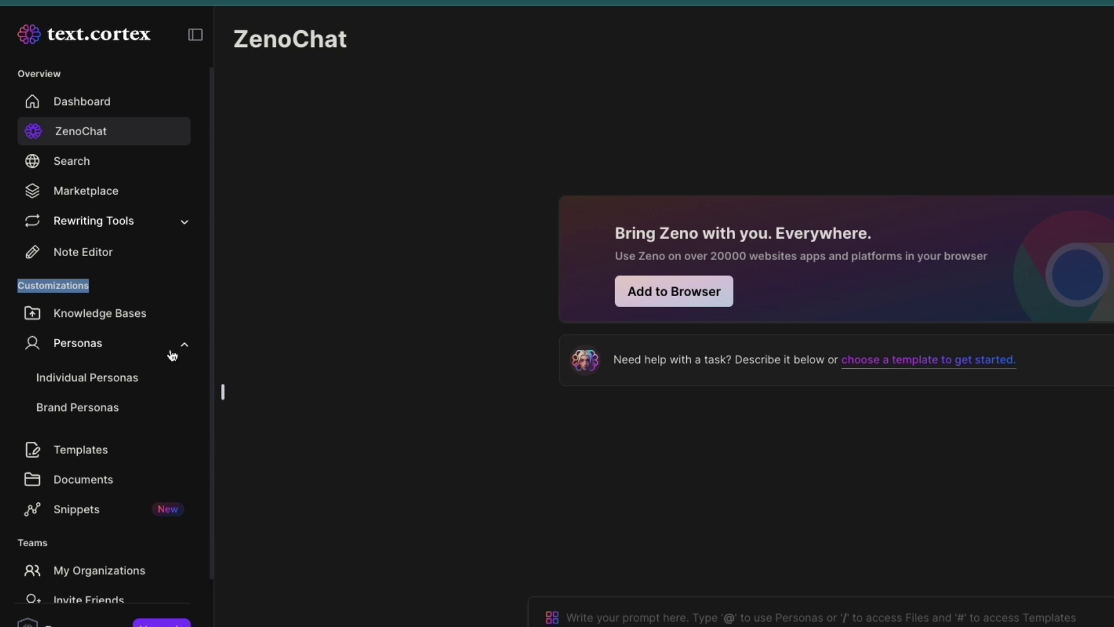
left_click(83, 391)
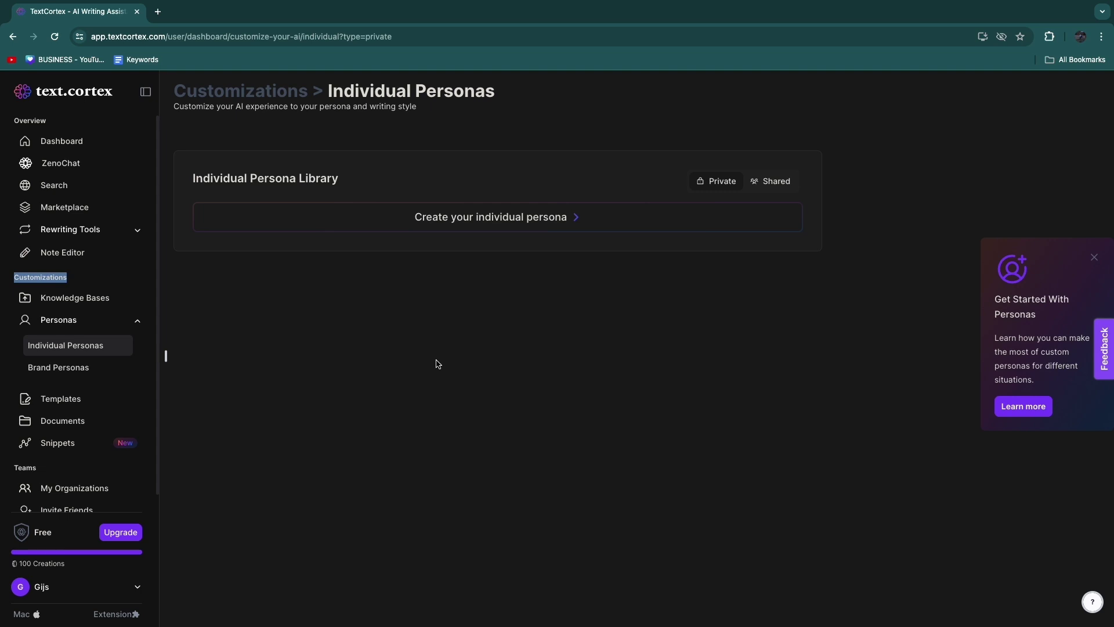
left_click(519, 216)
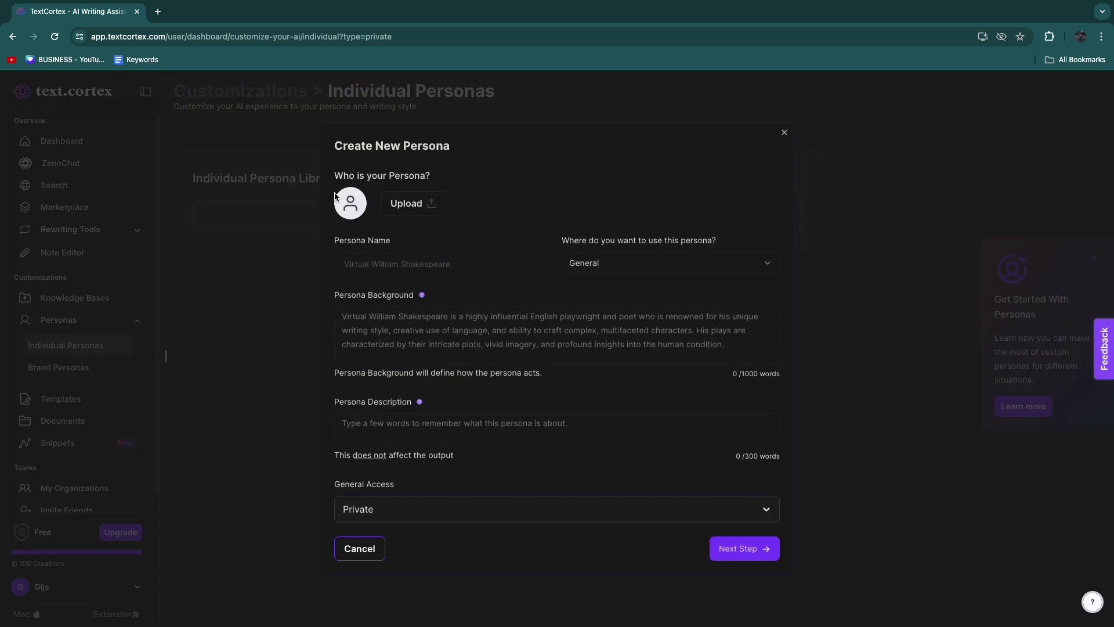
Submit the empty persona form, flagging Persona Name, Background and Description as required
left_click_drag(334, 196, 462, 189)
left_click(483, 192)
left_click_drag(343, 249, 462, 249)
left_click(475, 249)
left_click_drag(339, 294, 443, 296)
left_click(443, 296)
left_click(383, 323)
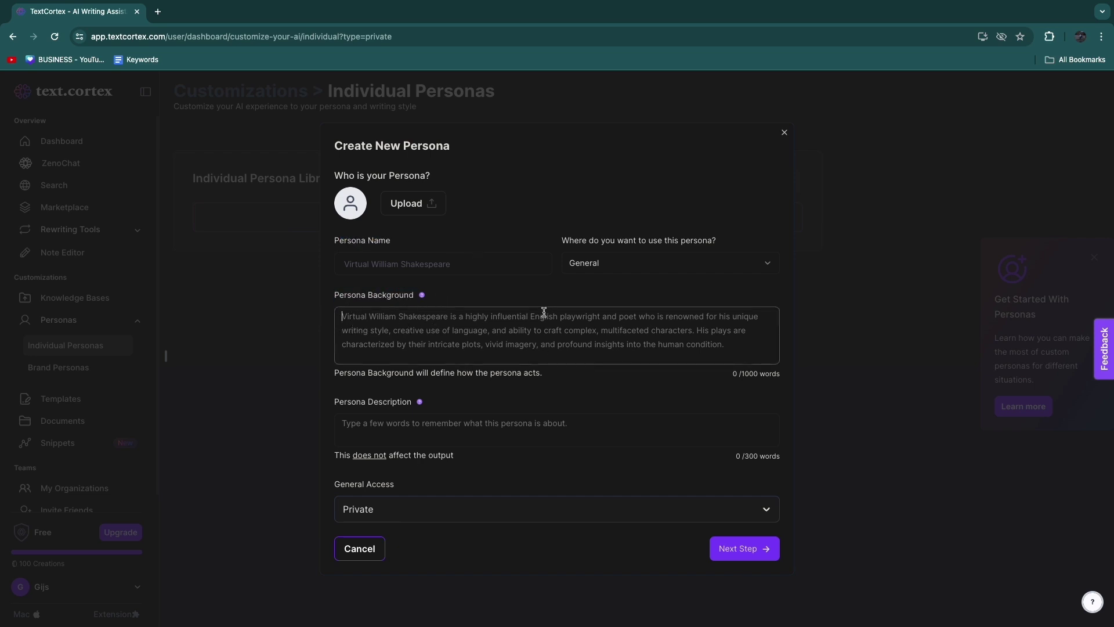
left_click(755, 549)
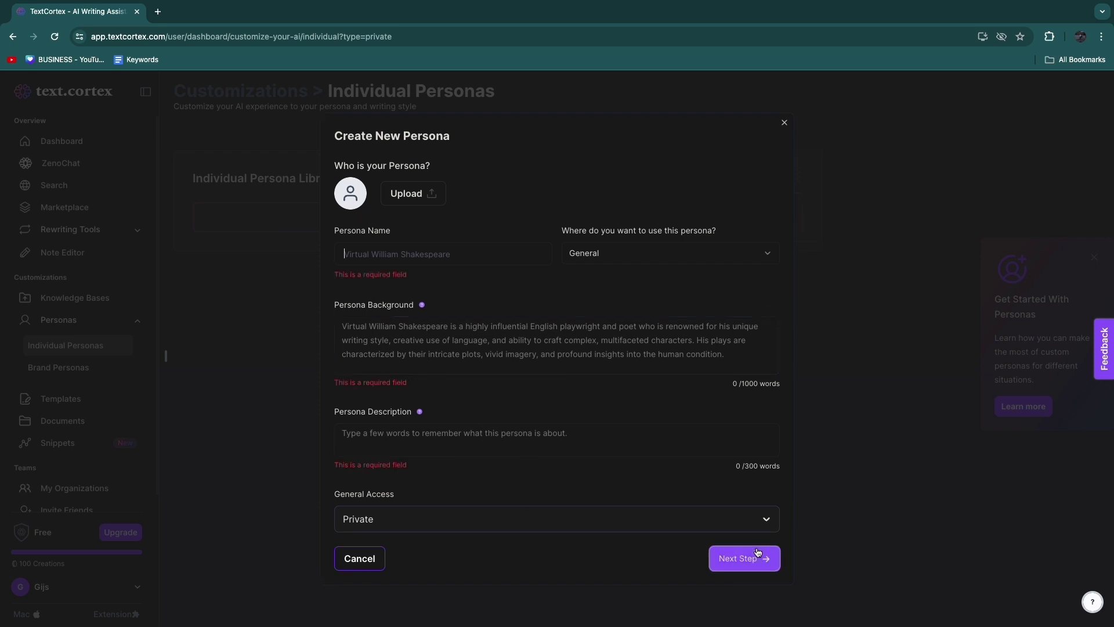
Close the persona form and open the Prompt Marketplace from Templates
left_click(784, 124)
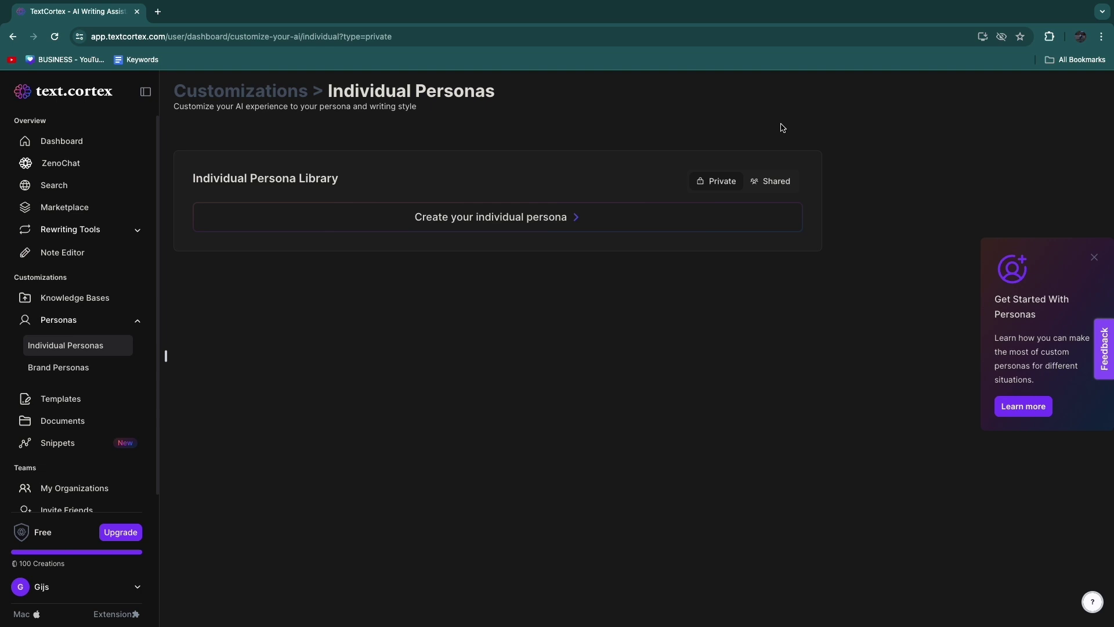
left_click(55, 401)
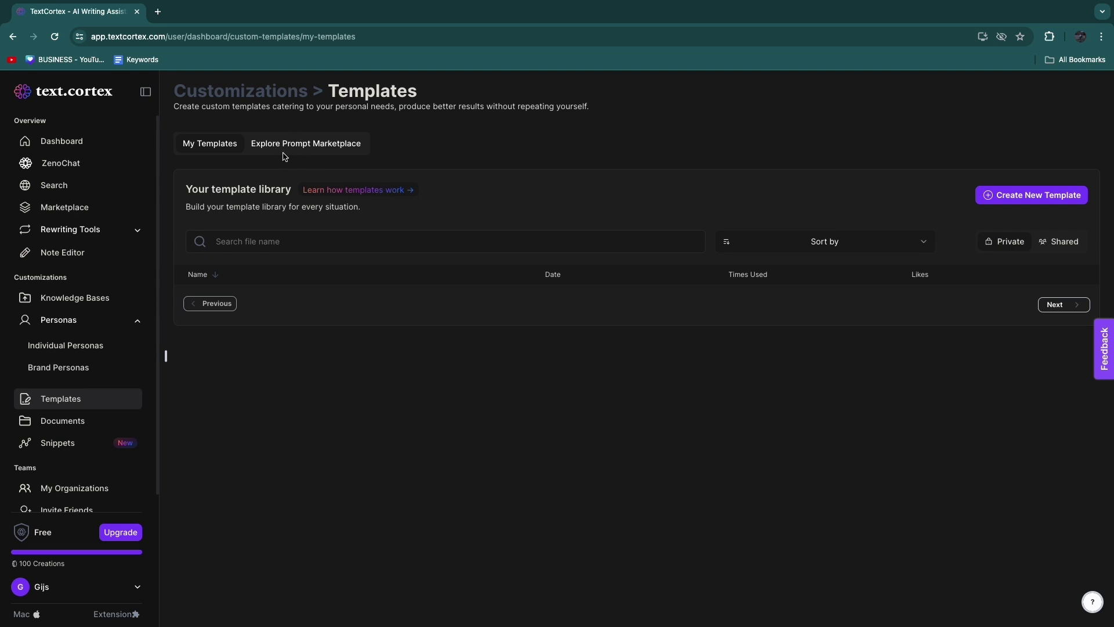
left_click(305, 152)
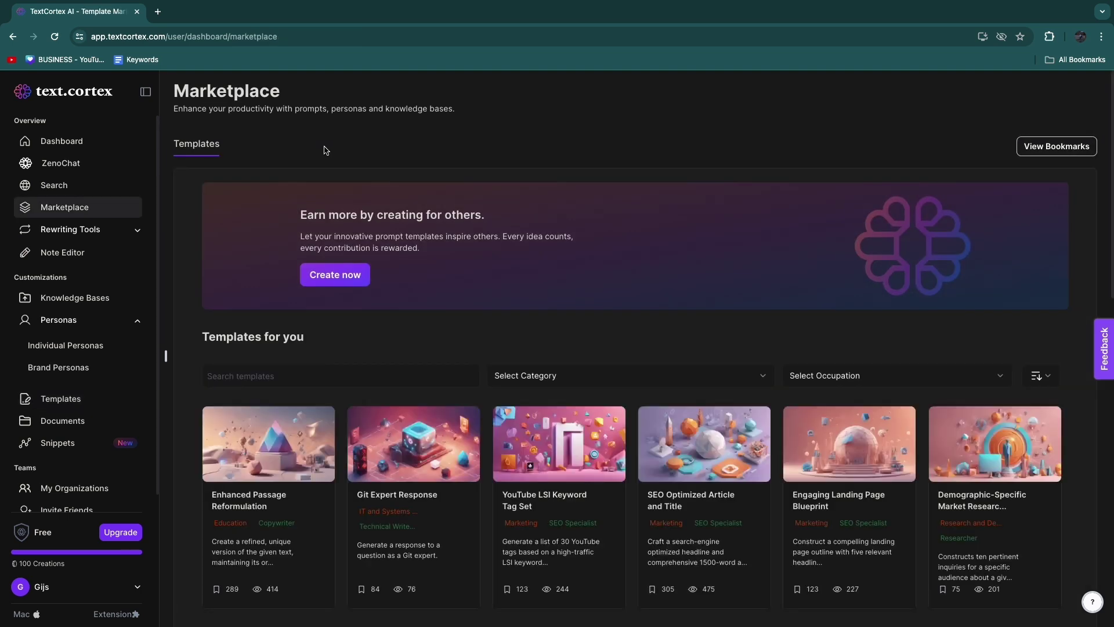
scroll(587, 201, "down", 1)
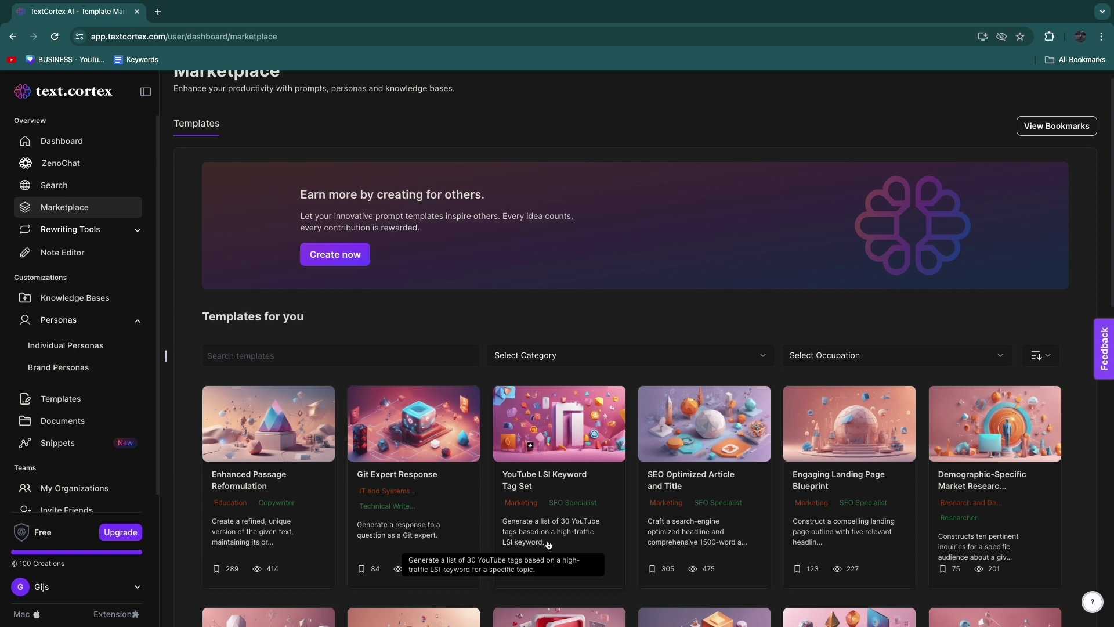
scroll(567, 531, "down", 3)
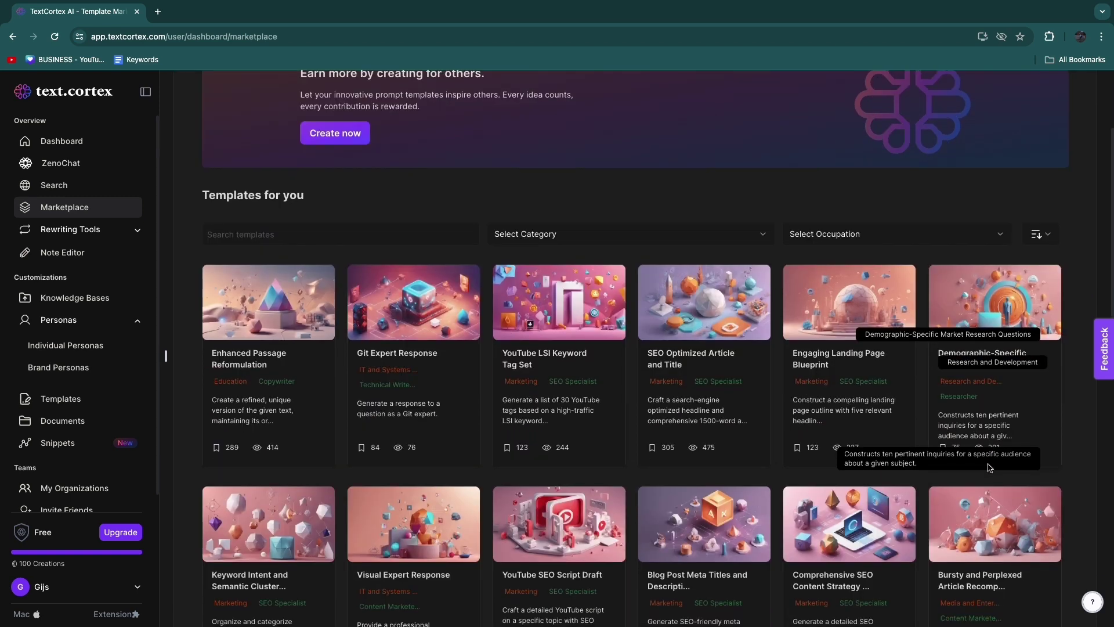
Filter templates to Customer Service category and Product Manager occupation, then return to Dashboard
left_click(522, 199)
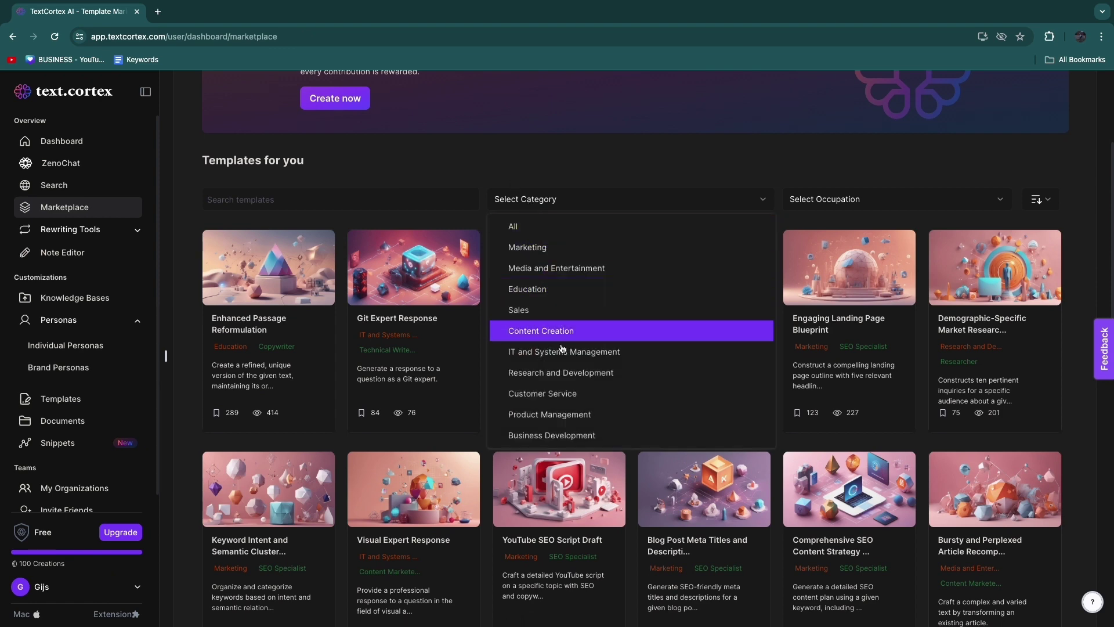
left_click(571, 389)
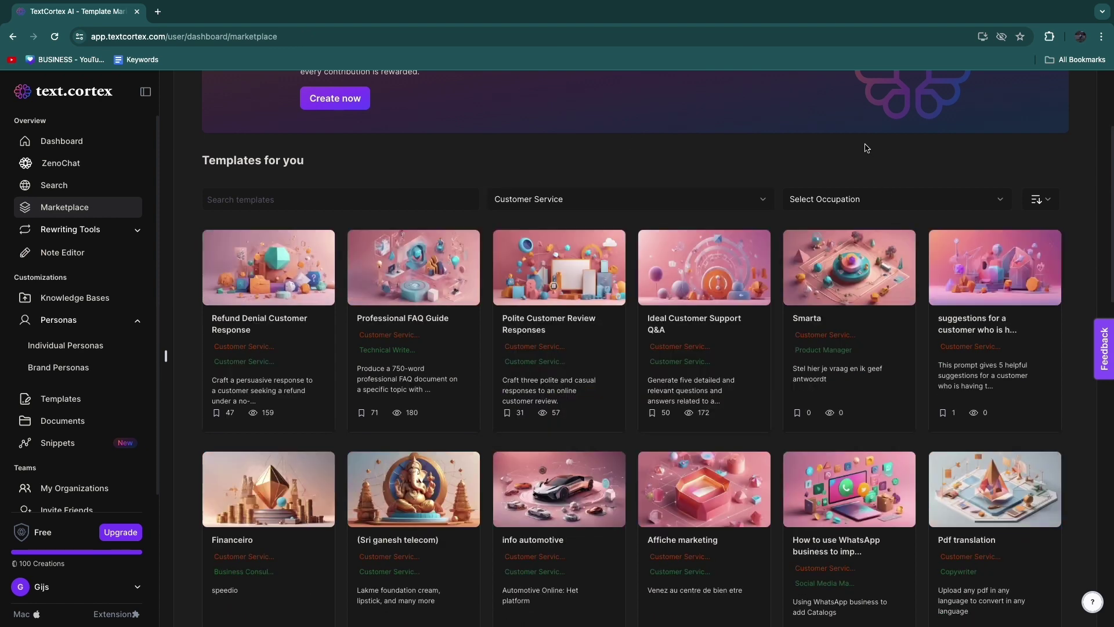
left_click(813, 198)
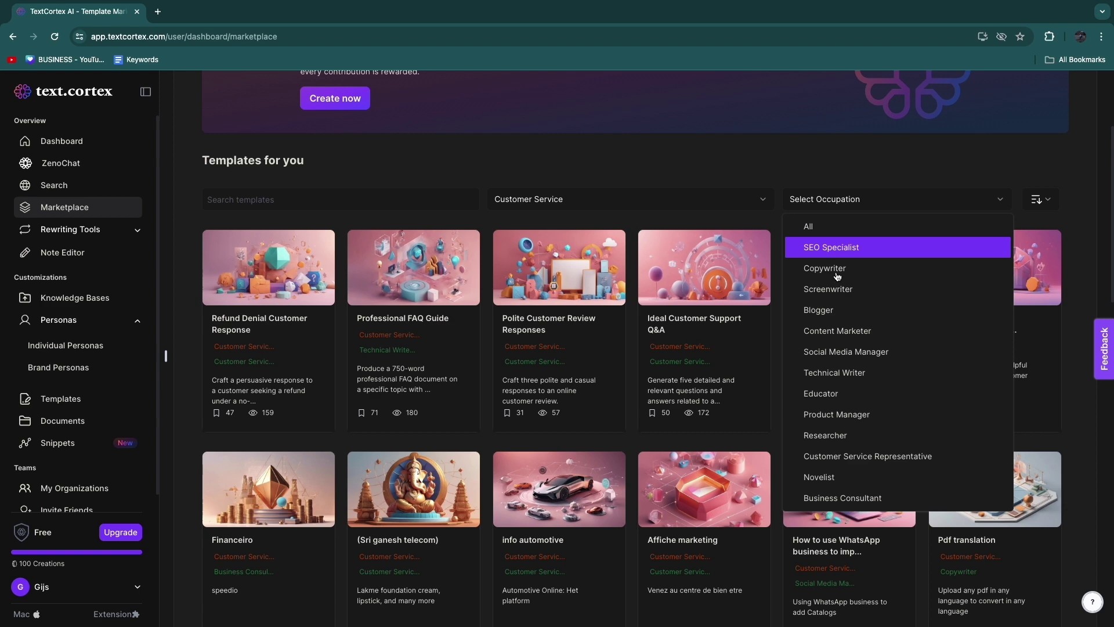
left_click(836, 414)
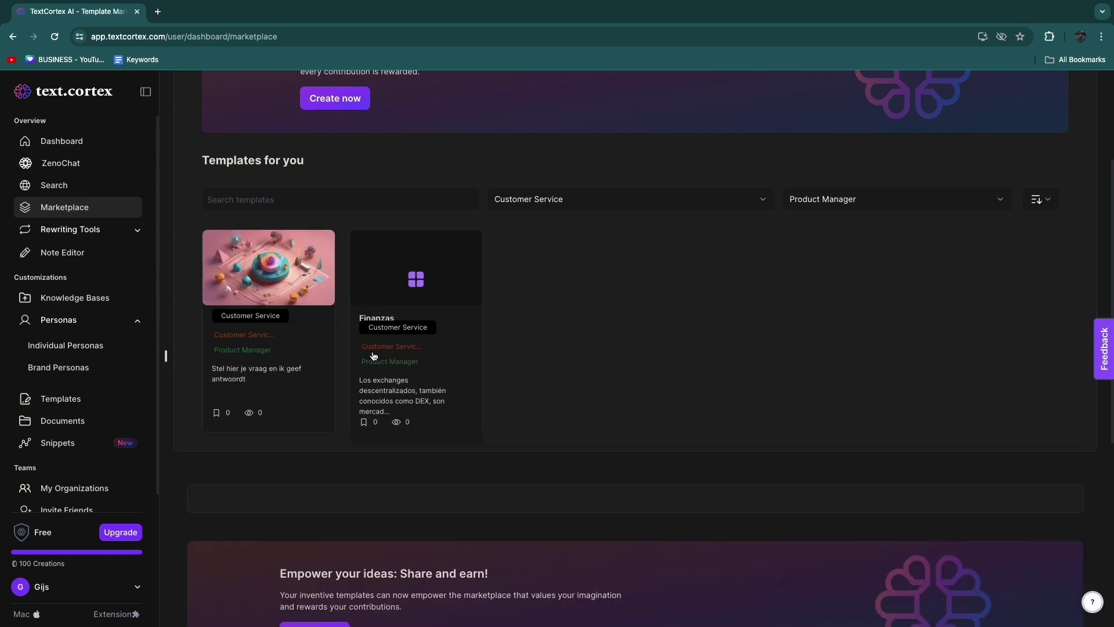
left_click(64, 141)
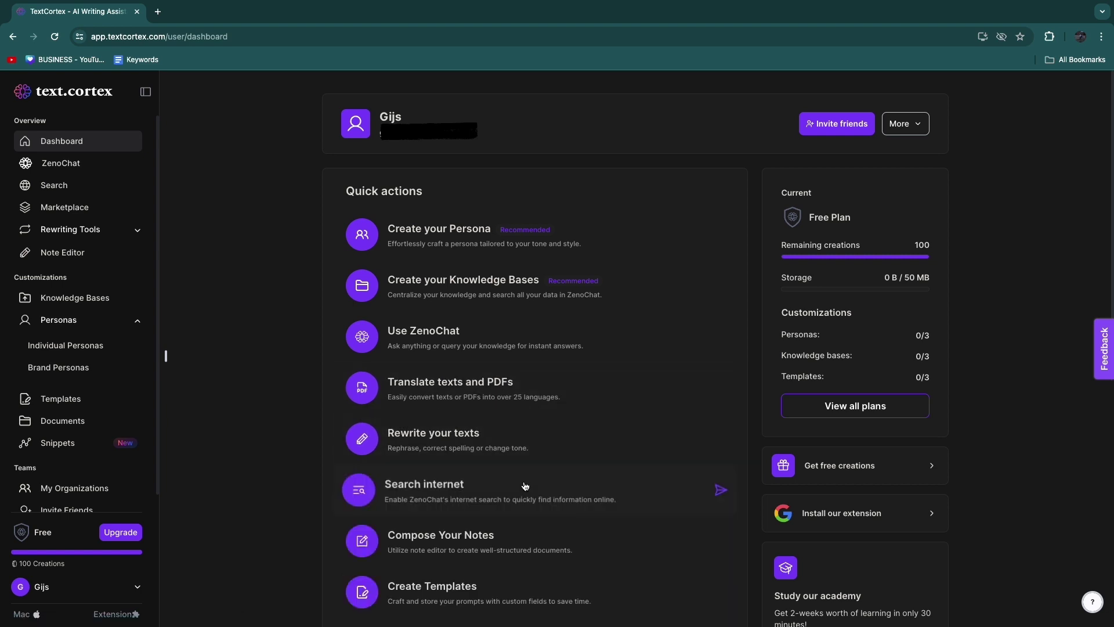
Look through the dashboard Quick actions and choose Use ZenoChat
scroll(525, 485, "down", 1)
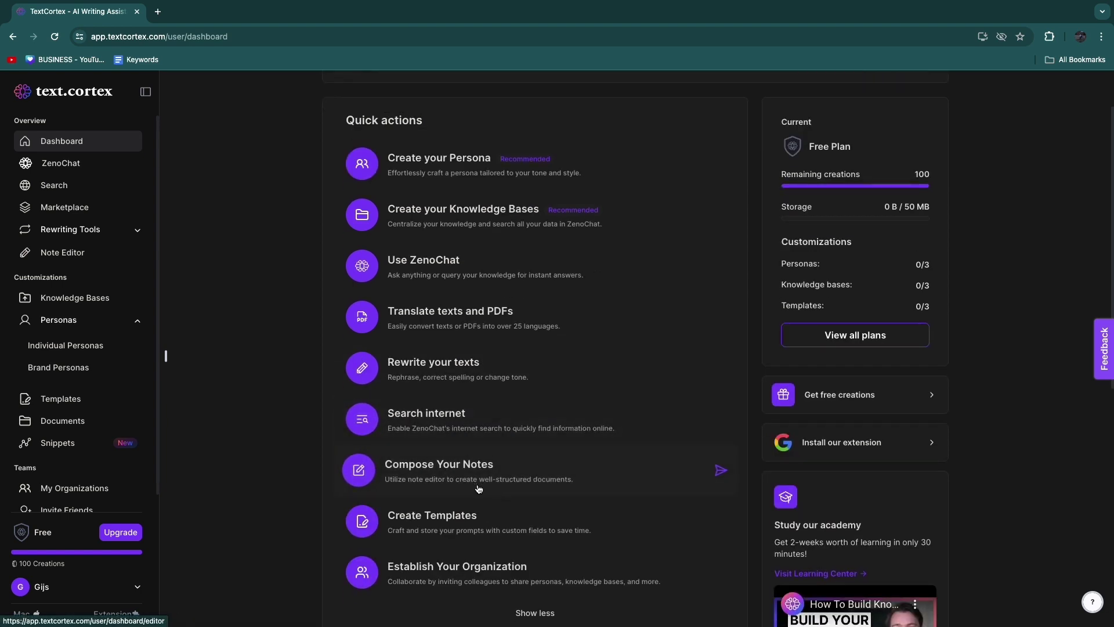
scroll(426, 536, "down", 1)
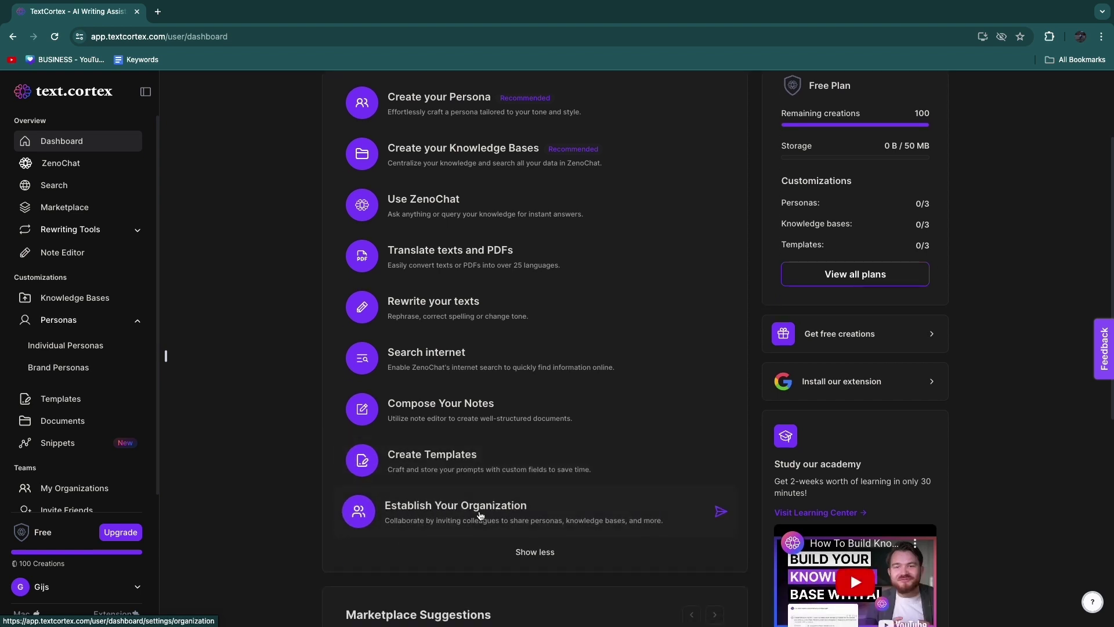
scroll(480, 514, "up", 2)
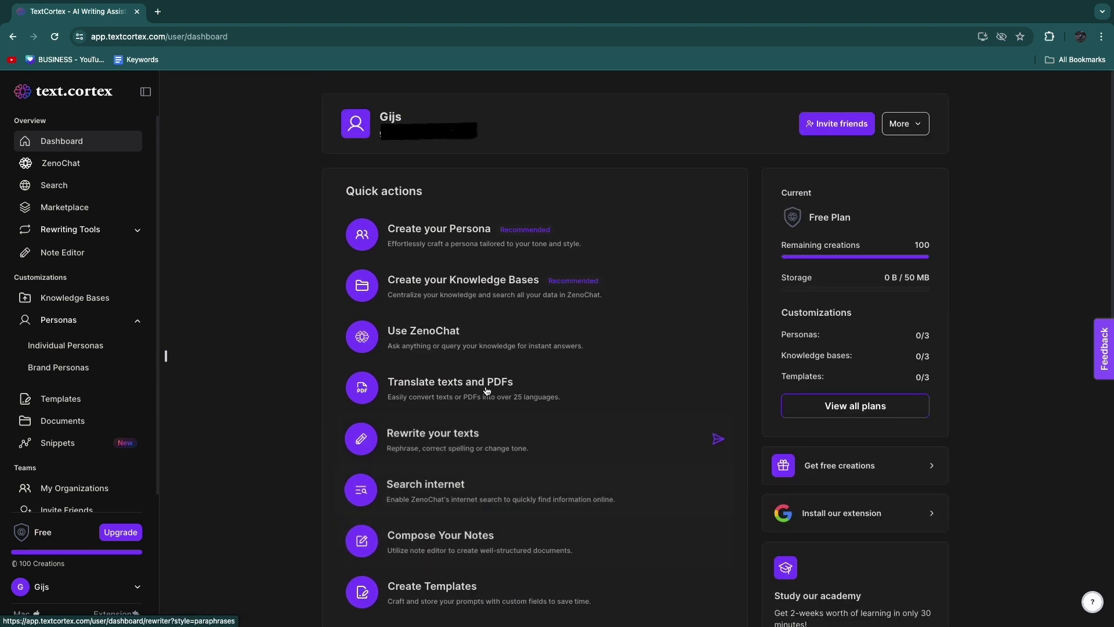
left_click(424, 338)
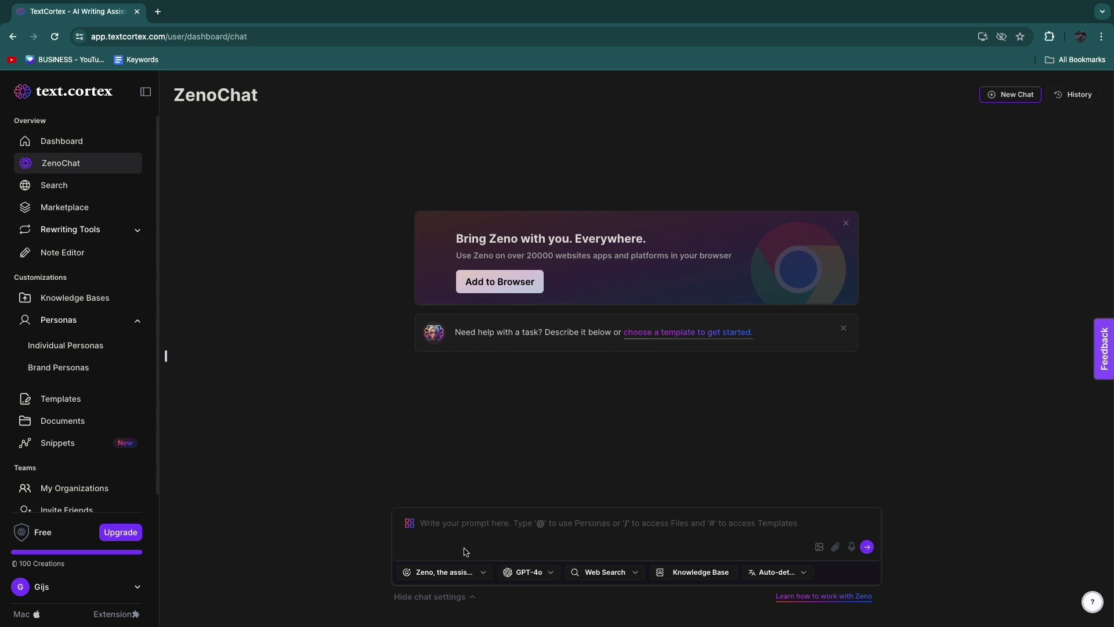
Check the persona list, keep GPT-4o as the chat model, and open the Web Search sources
left_click(439, 571)
left_click(440, 571)
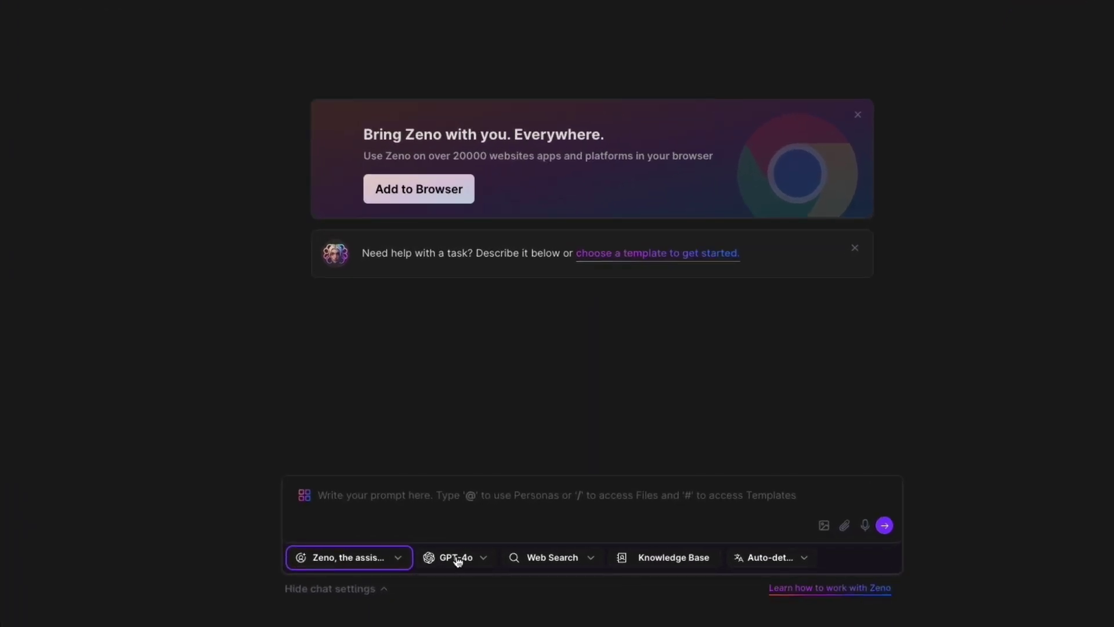
left_click(459, 558)
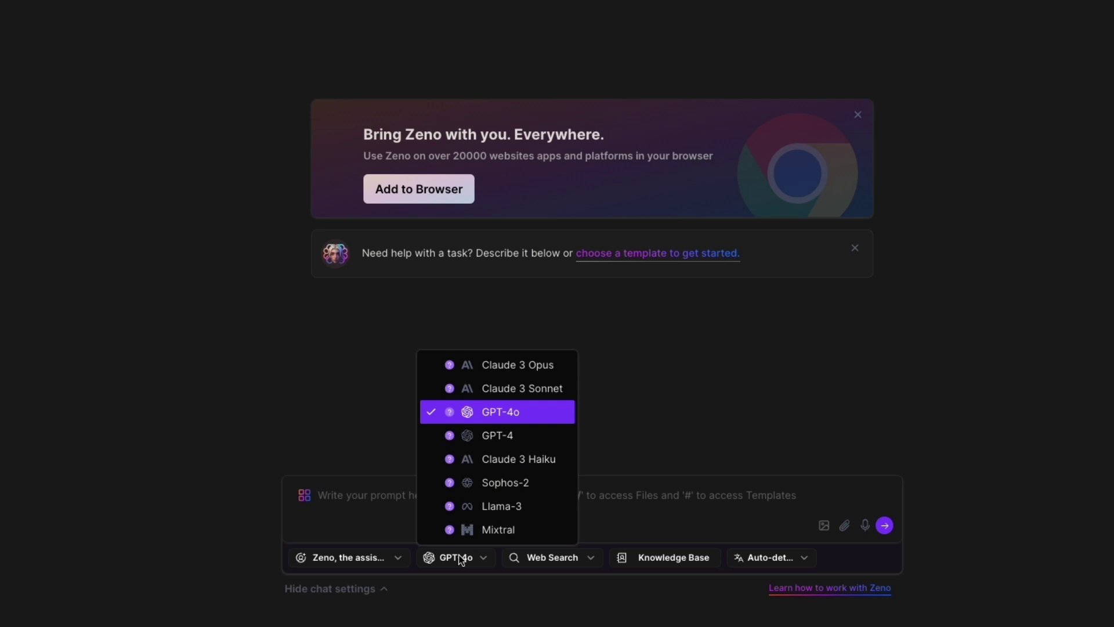
left_click(536, 413)
left_click(557, 556)
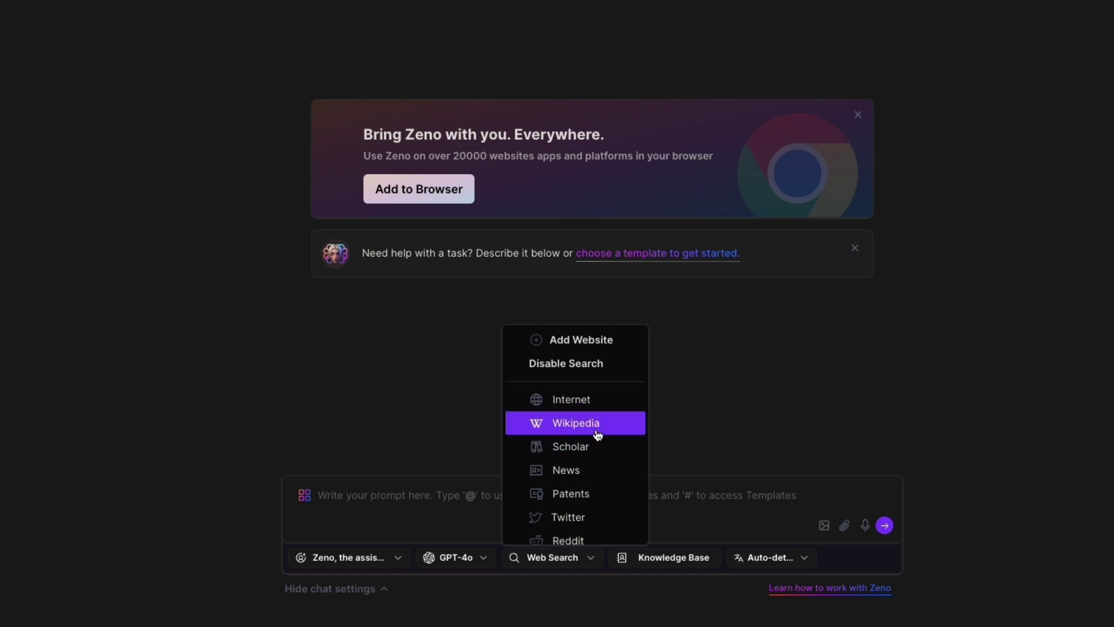
scroll(579, 406, "down", 1)
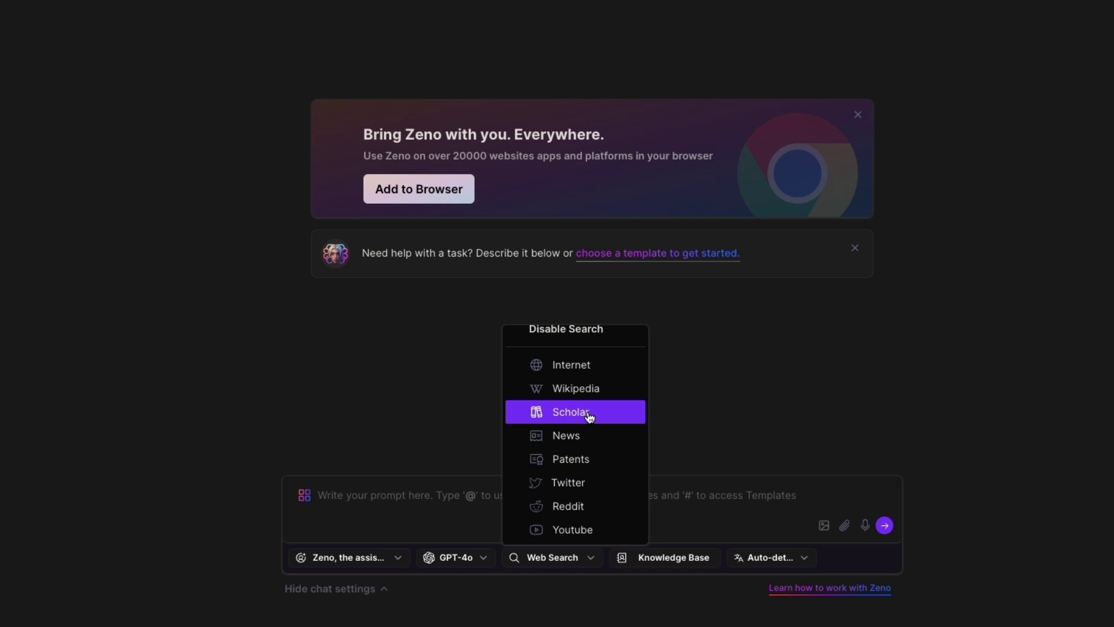
Restrict web search to Reddit and glance at the Knowledge Base options
left_click(580, 506)
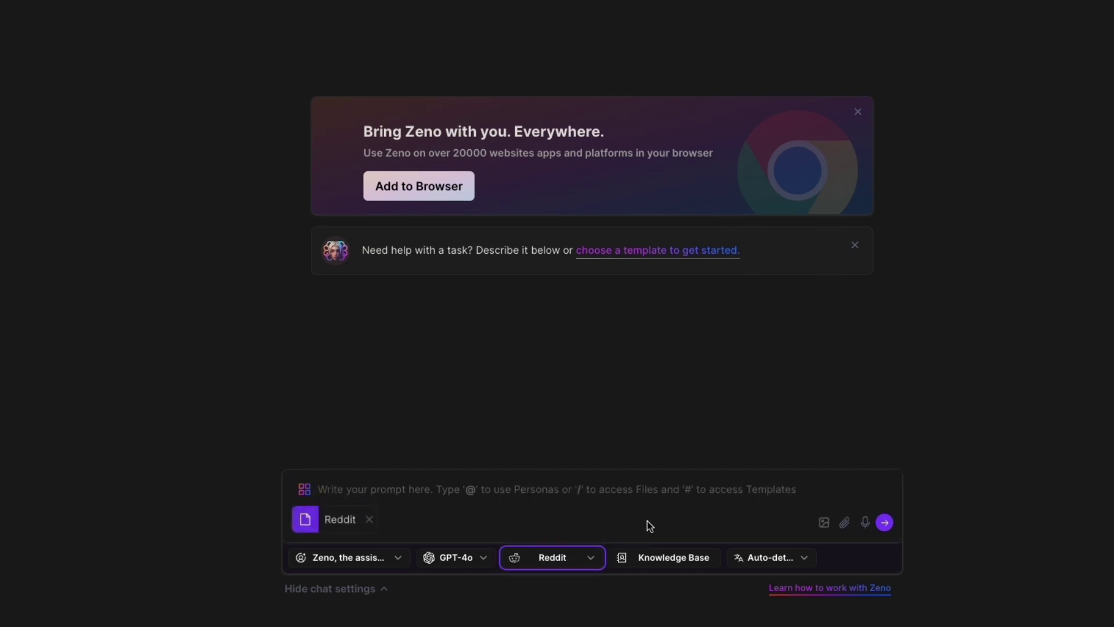
left_click(671, 559)
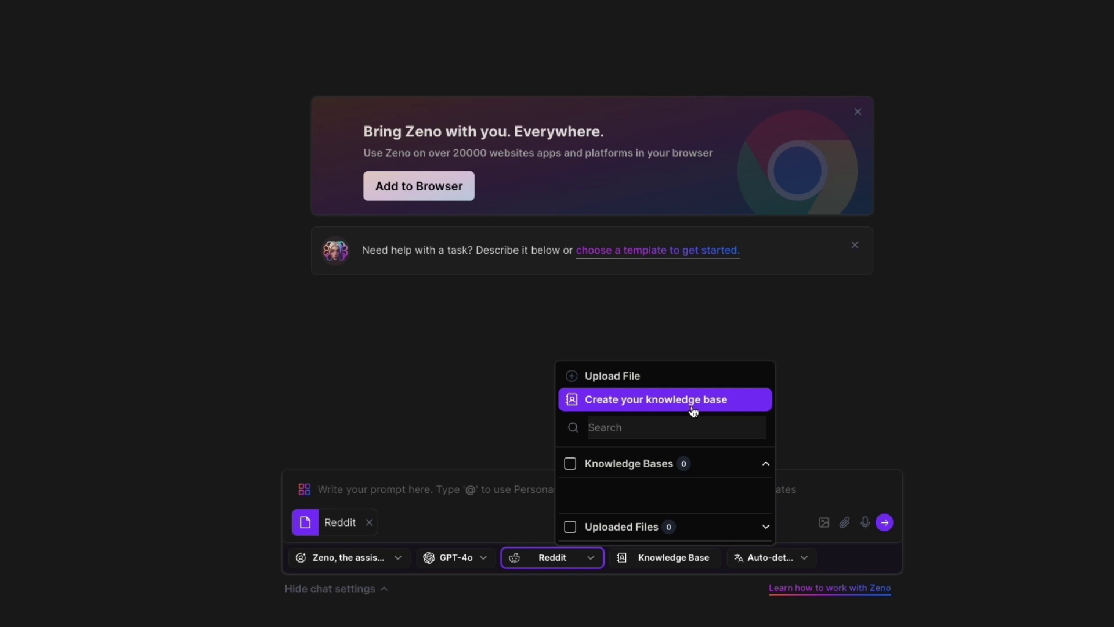
left_click(836, 435)
Scroll the persona list and select Phil, the product manager
left_click(377, 558)
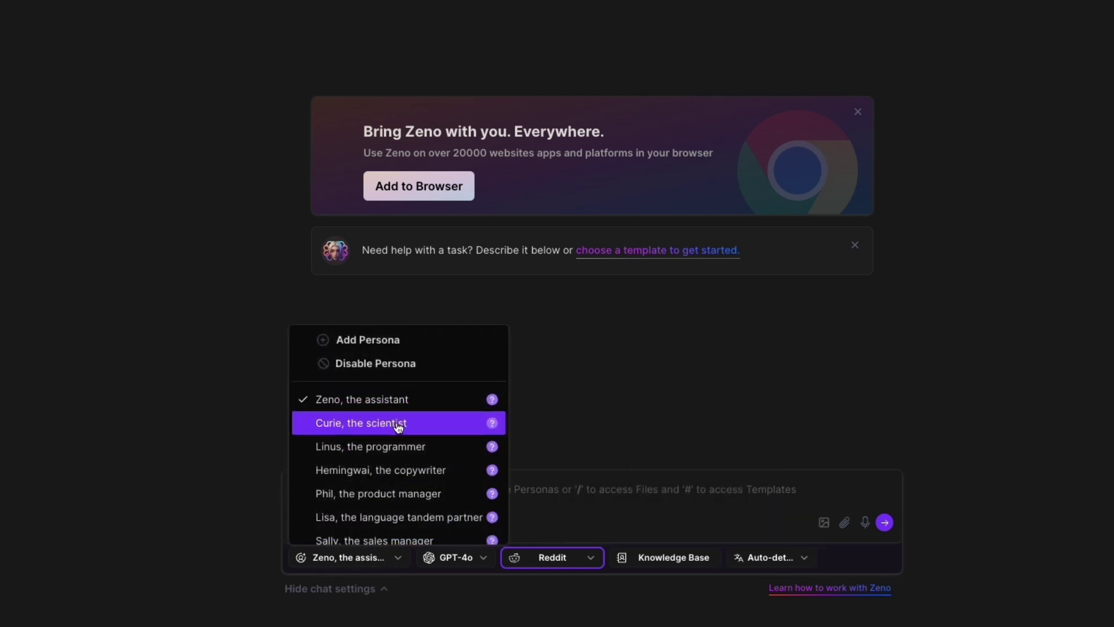
scroll(395, 453, "down", 1)
scroll(390, 494, "down", 2)
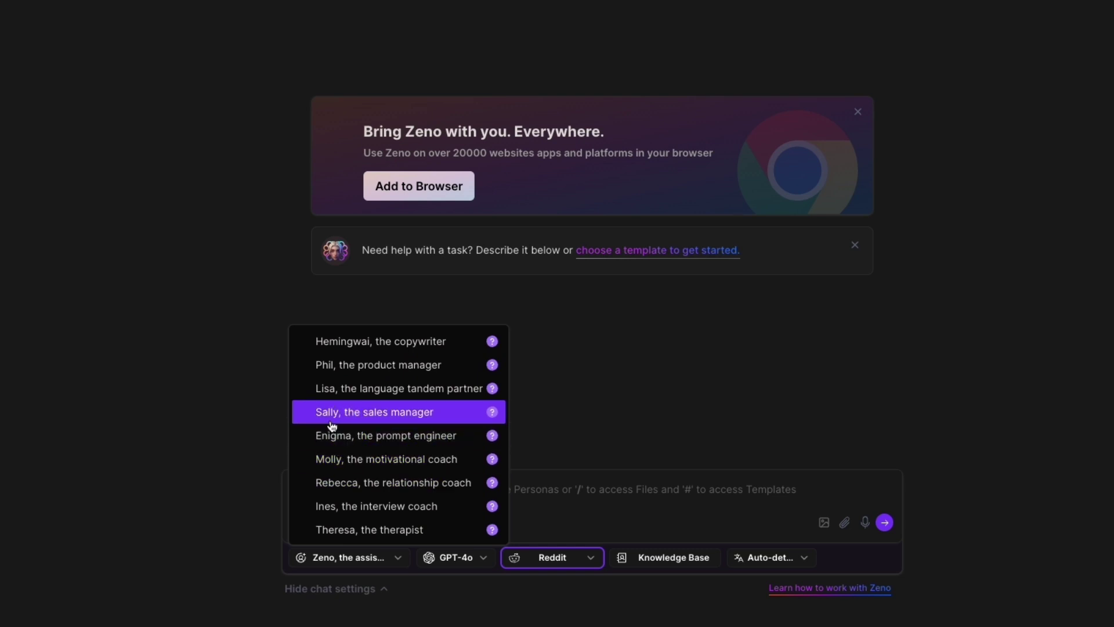
scroll(371, 415, "up", 2)
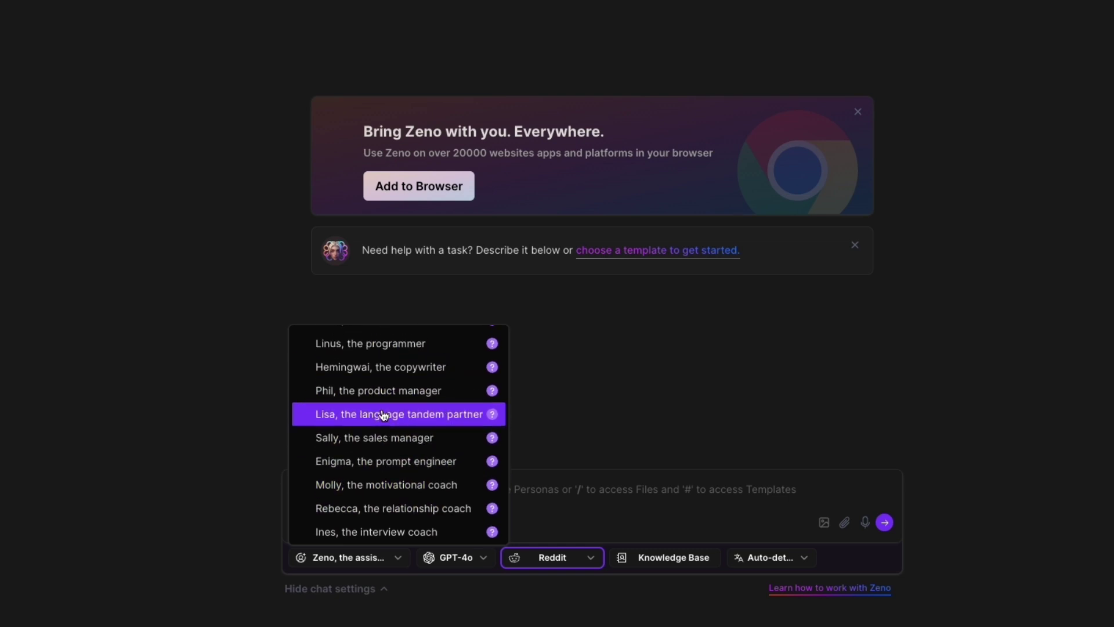
scroll(377, 435, "up", 1)
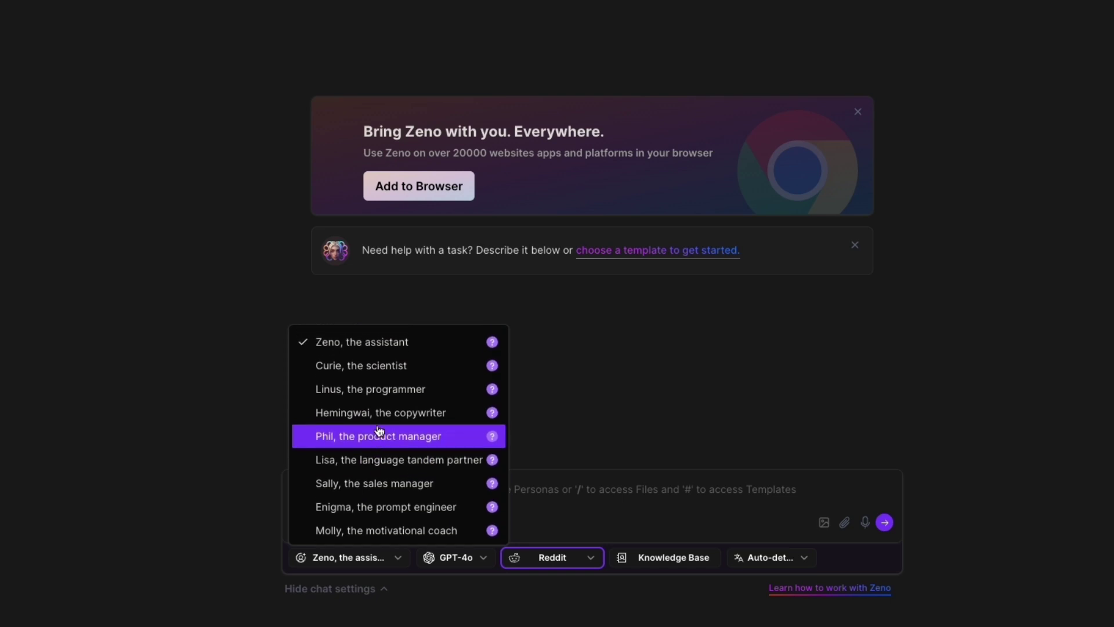
scroll(402, 451, "down", 1)
scroll(402, 451, "down", 3)
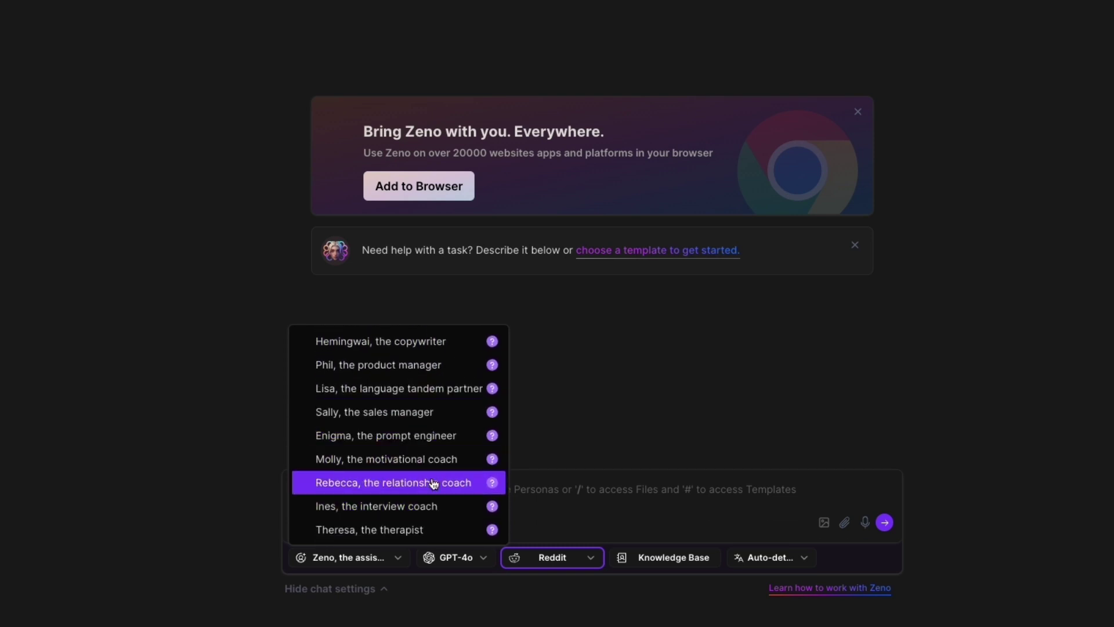
scroll(420, 406, "up", 1)
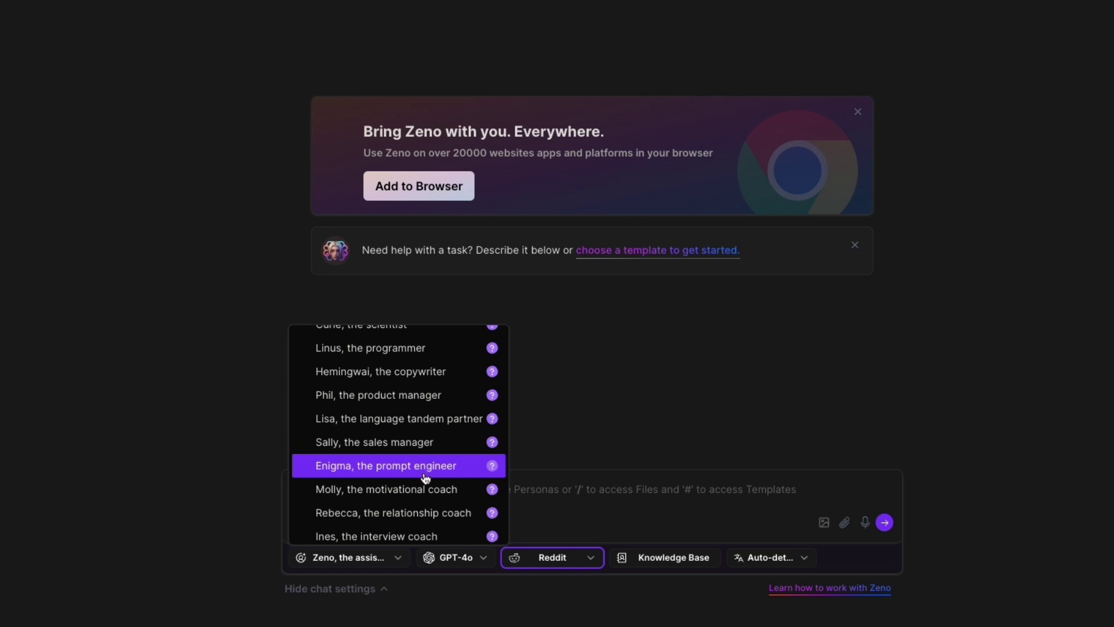
scroll(422, 487, "down", 2)
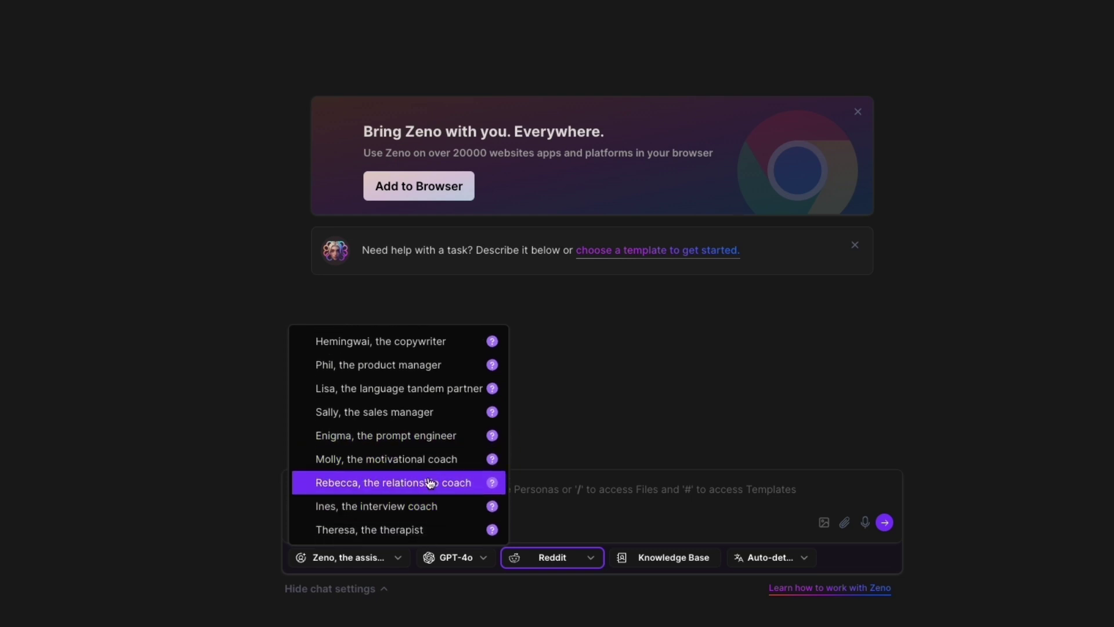
scroll(427, 500, "up", 5)
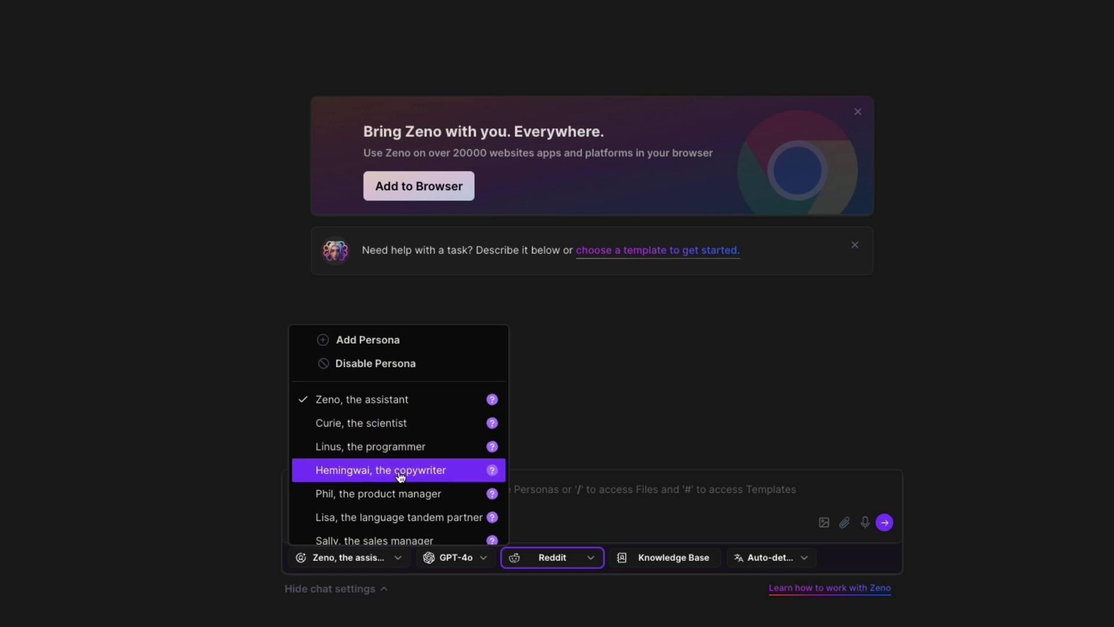
left_click(403, 493)
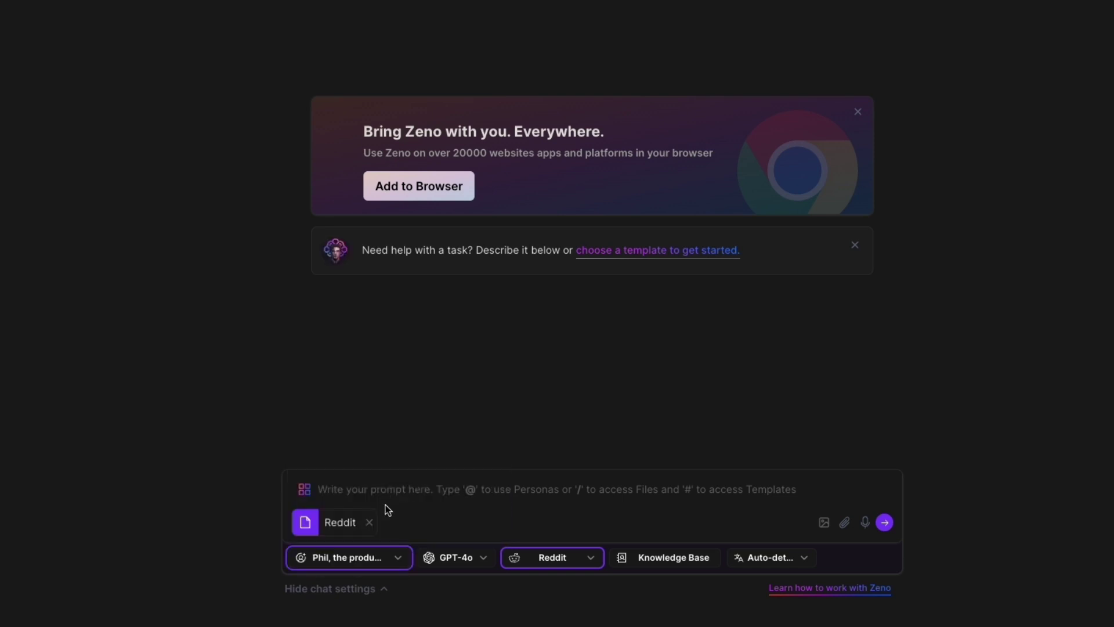
mouse_move(306, 566)
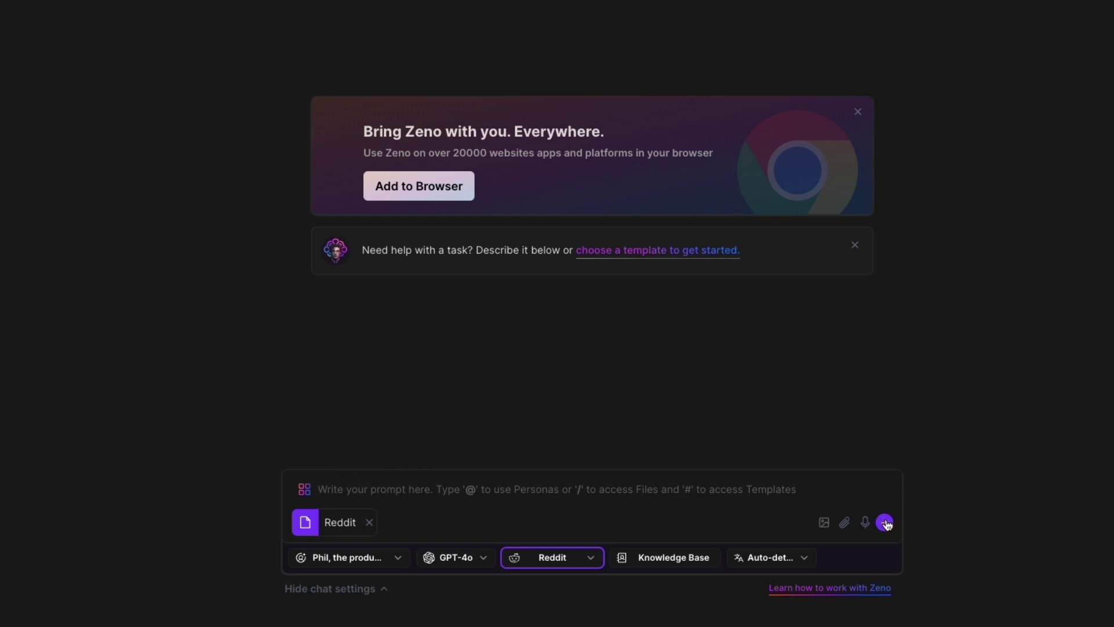
left_click(325, 559)
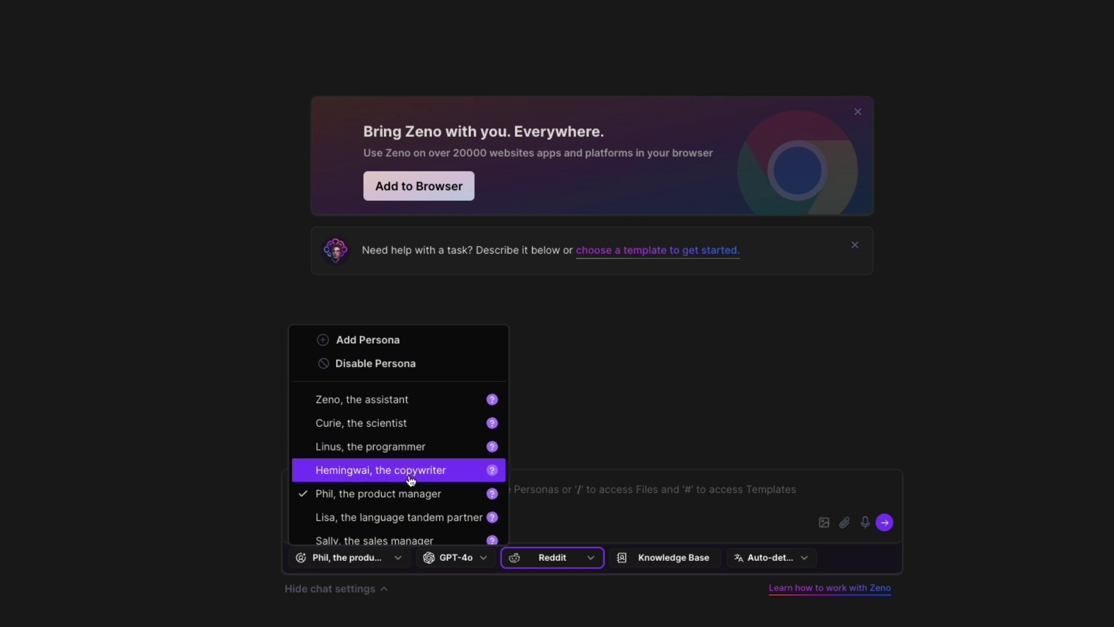
left_click(123, 344)
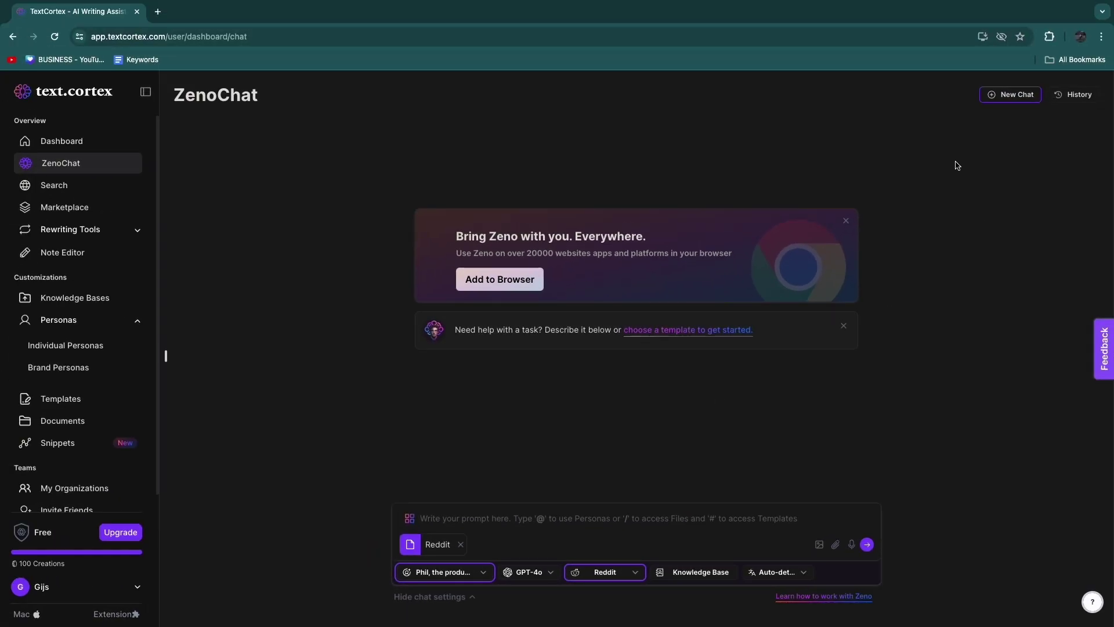
Start a new chat, switch it to Internet search, and go to the Marketplace
left_click(990, 99)
left_click(73, 192)
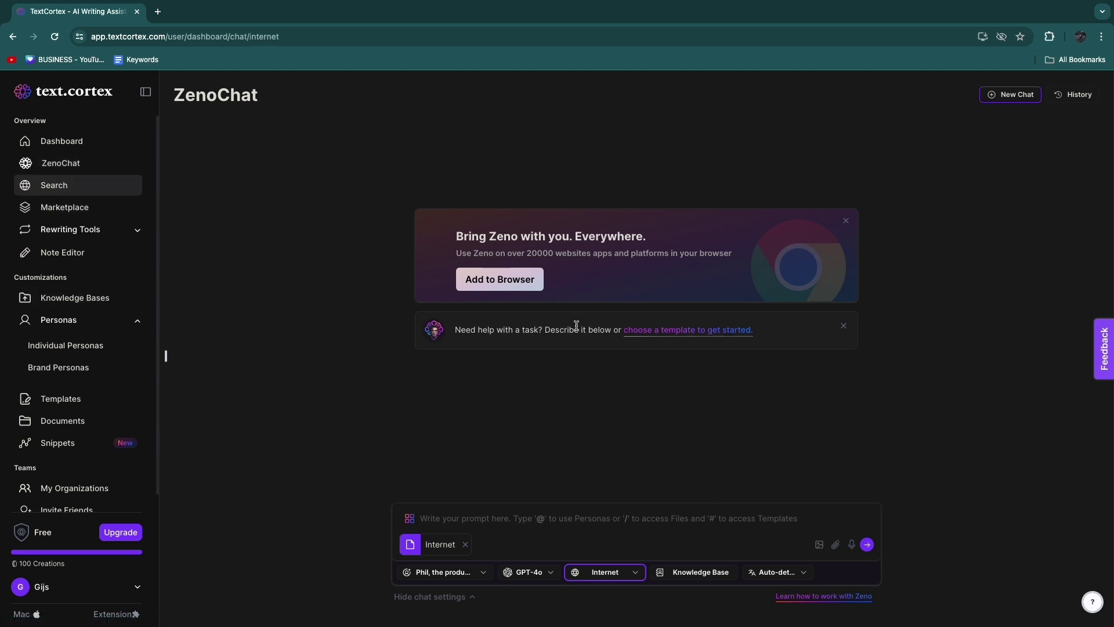
left_click(58, 204)
scroll(404, 511, "down", 1)
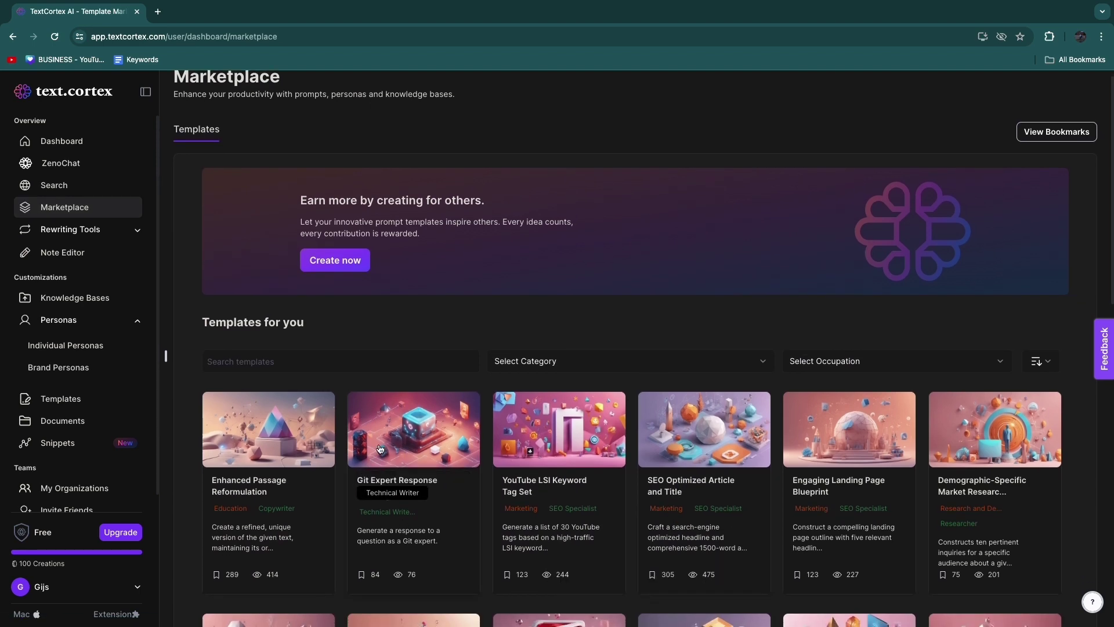
Filter Marketplace templates to the Customer Service Representative occupation
scroll(441, 522, "down", 2)
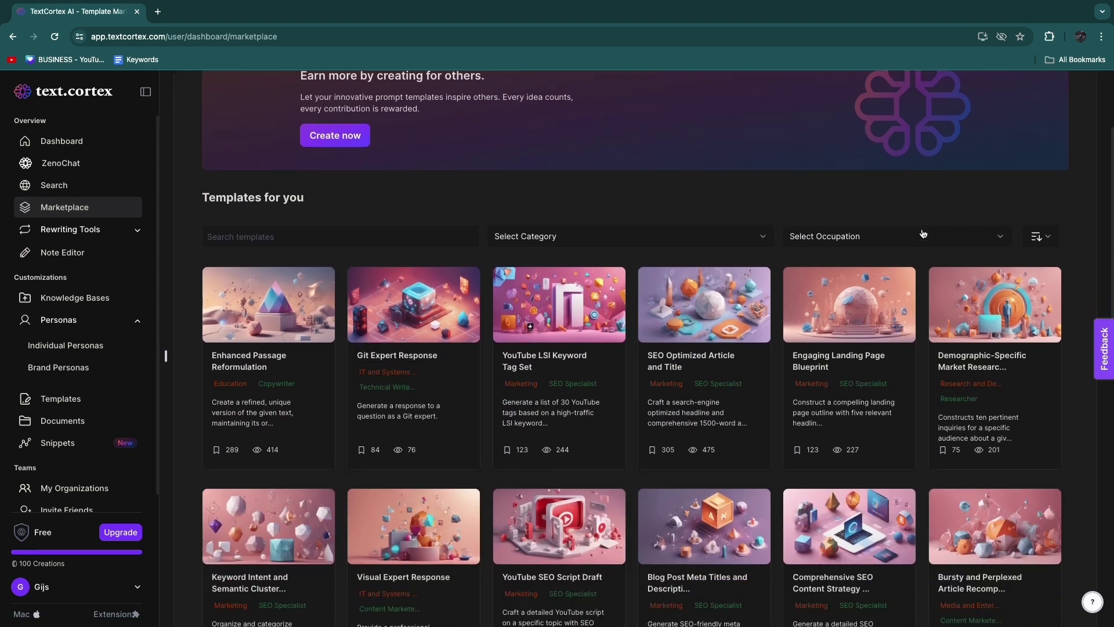
left_click(894, 242)
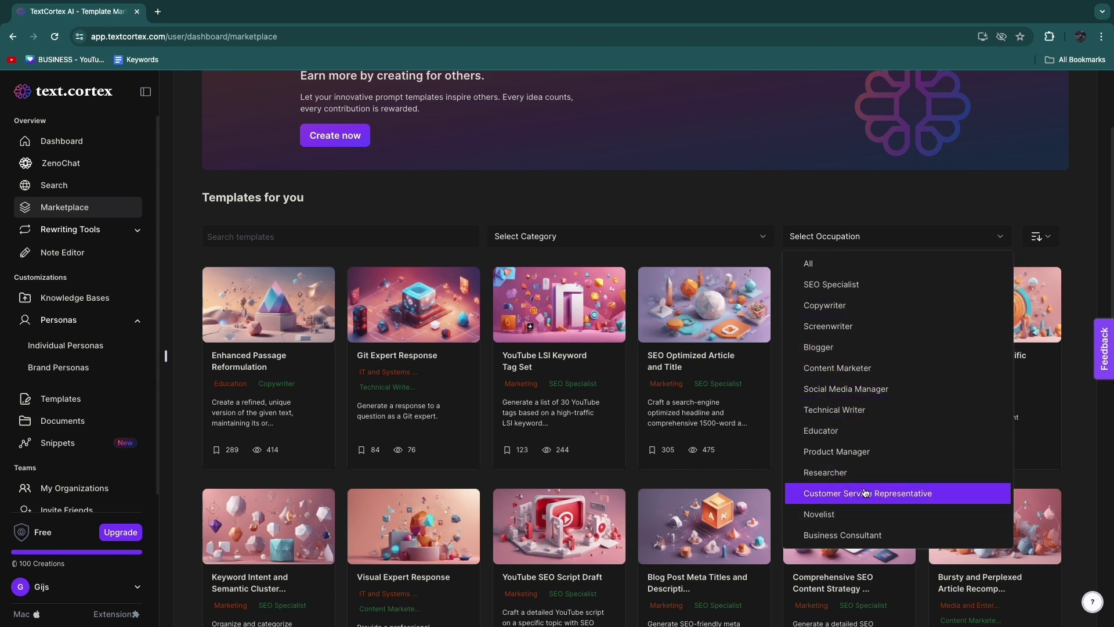
left_click(829, 493)
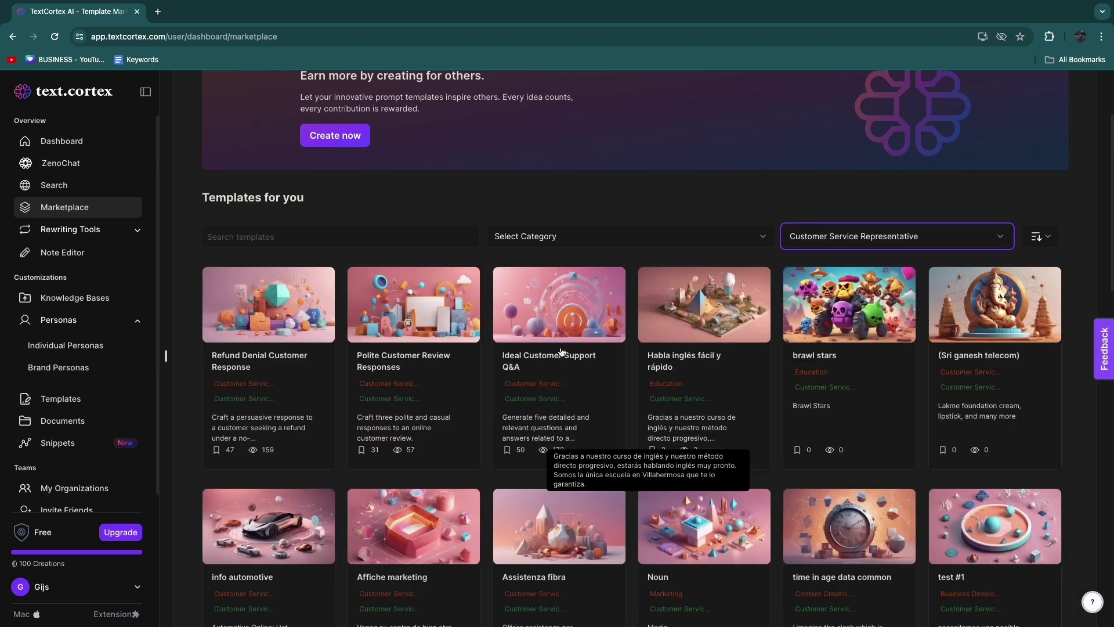
Inspect the Refund Denial Customer Response template details, then close them
left_click(263, 399)
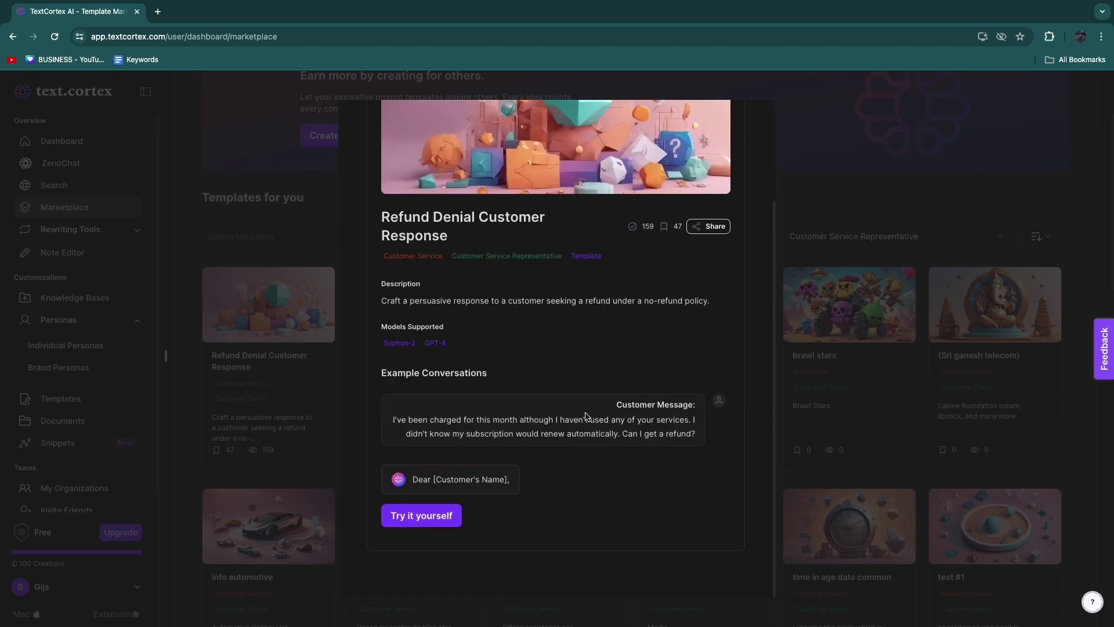
scroll(580, 420, "up", 3)
scroll(584, 428, "down", 3)
scroll(544, 369, "up", 3)
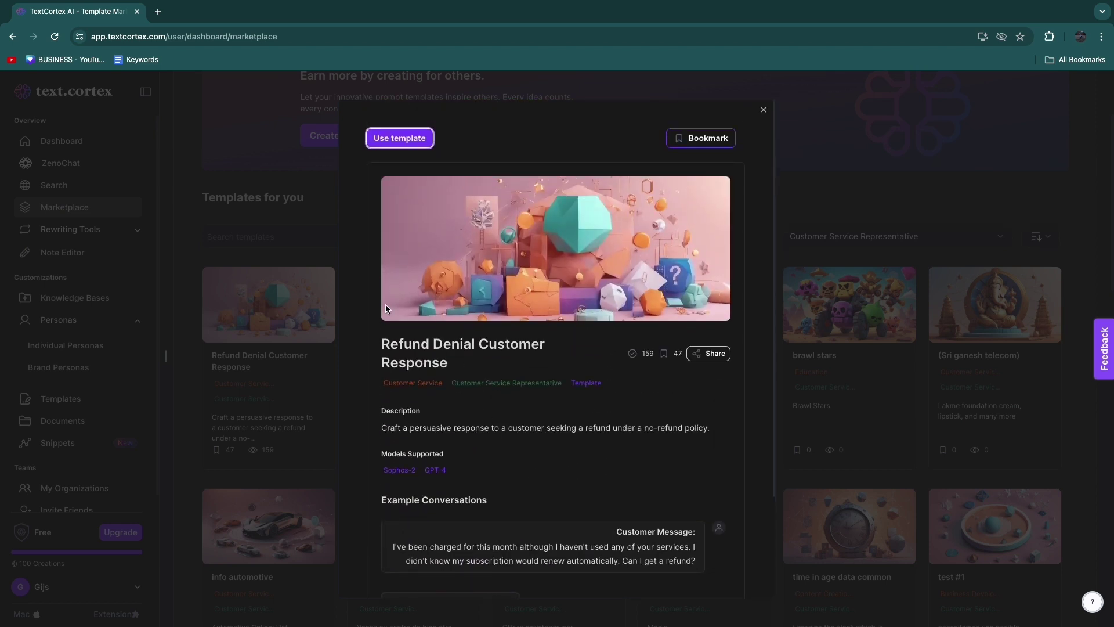
left_click(313, 244)
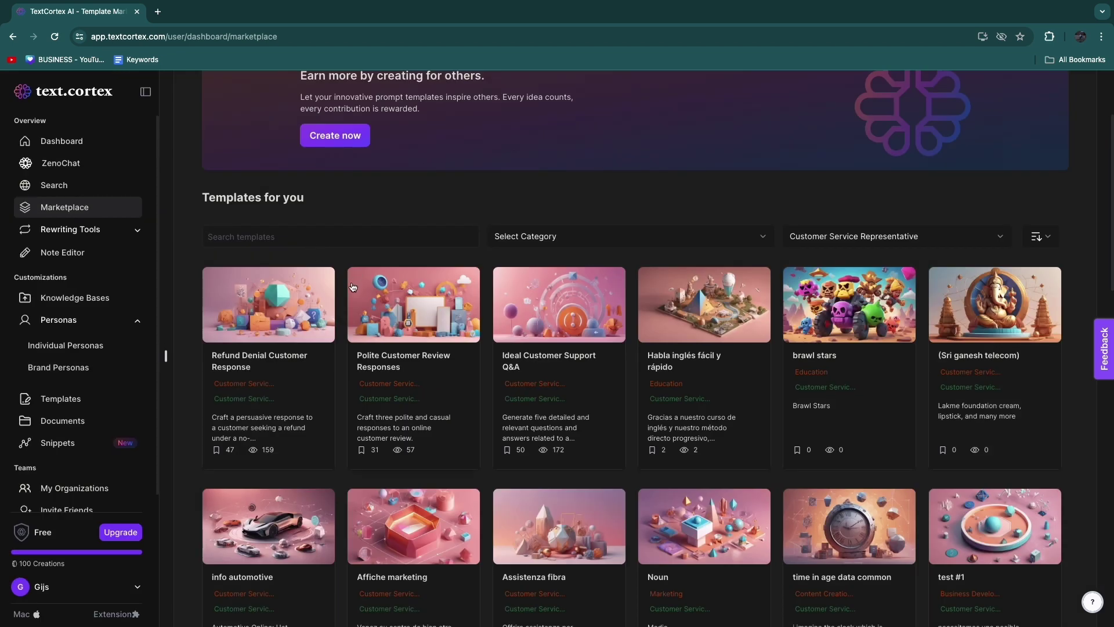
scroll(259, 347, "up", 3)
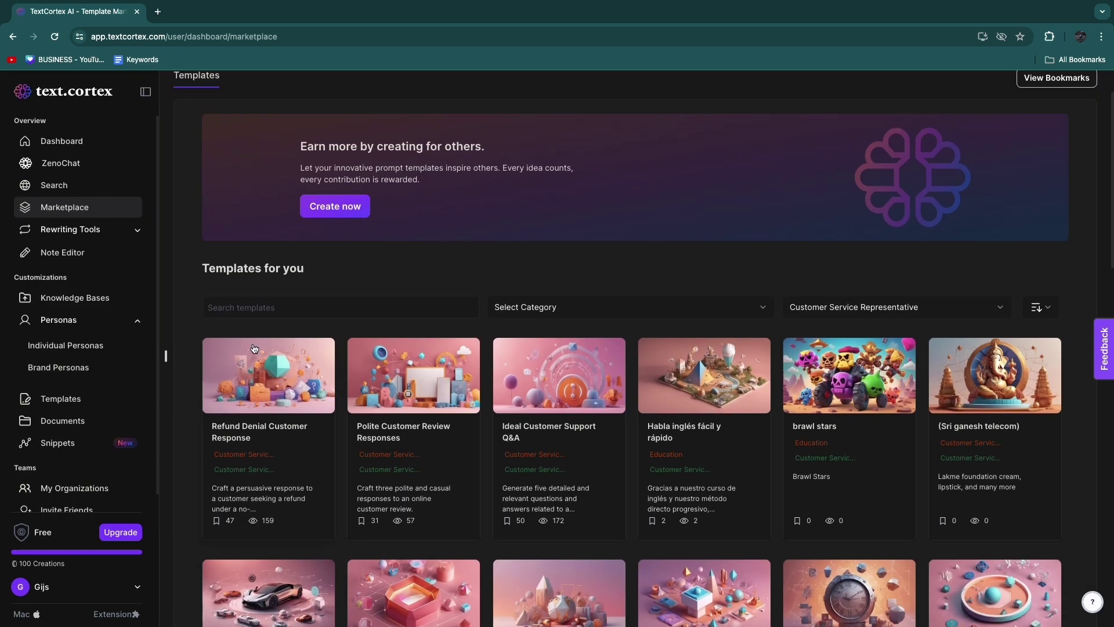